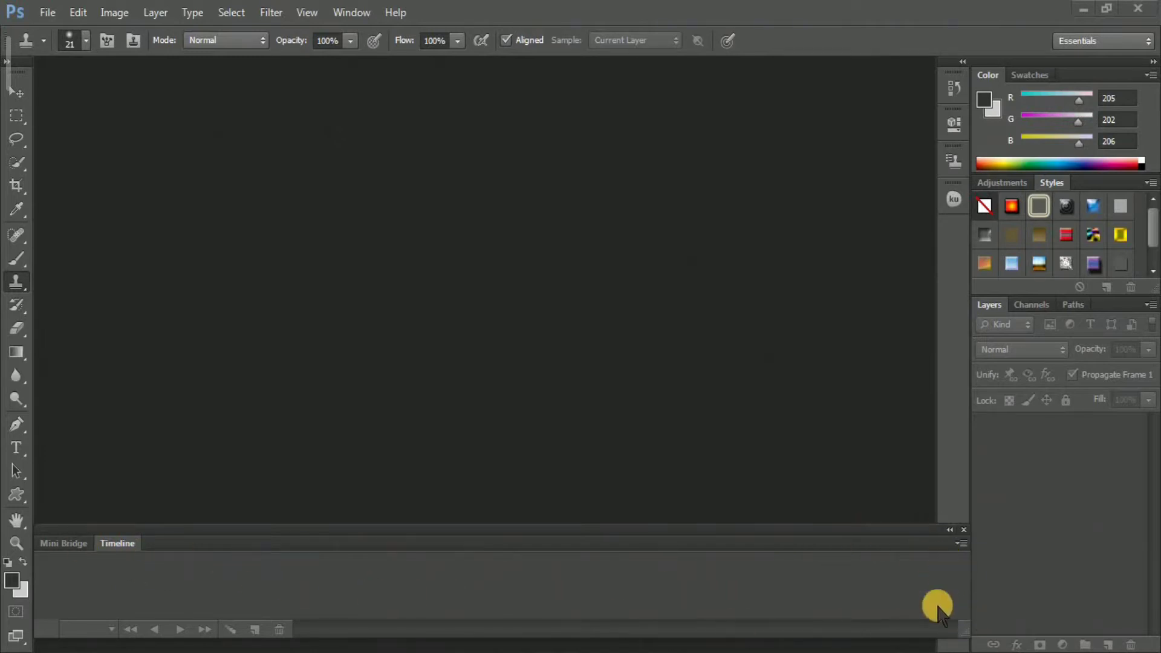
- Close the Timeline panel and show it again
click(962, 530)
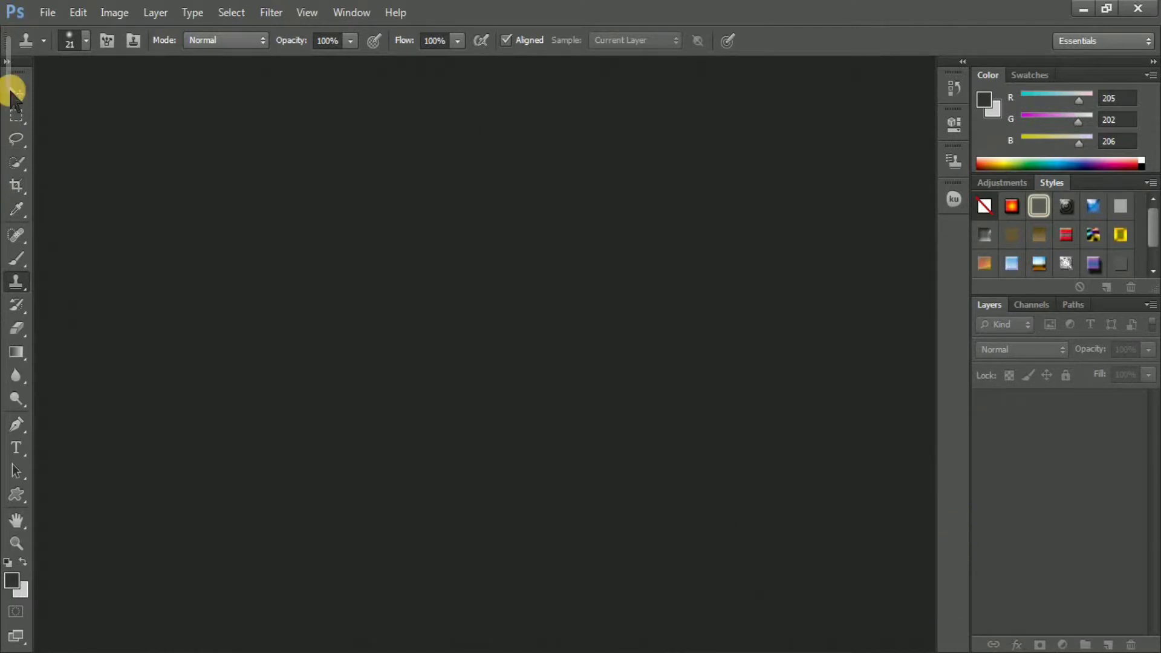
click(352, 13)
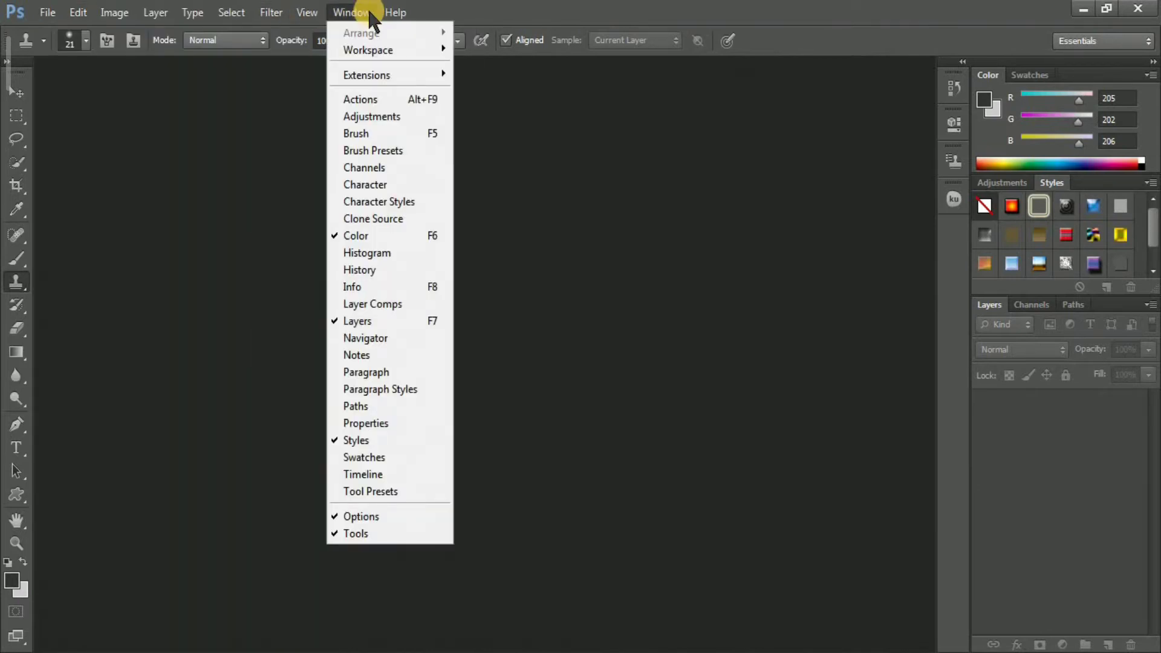
click(387, 477)
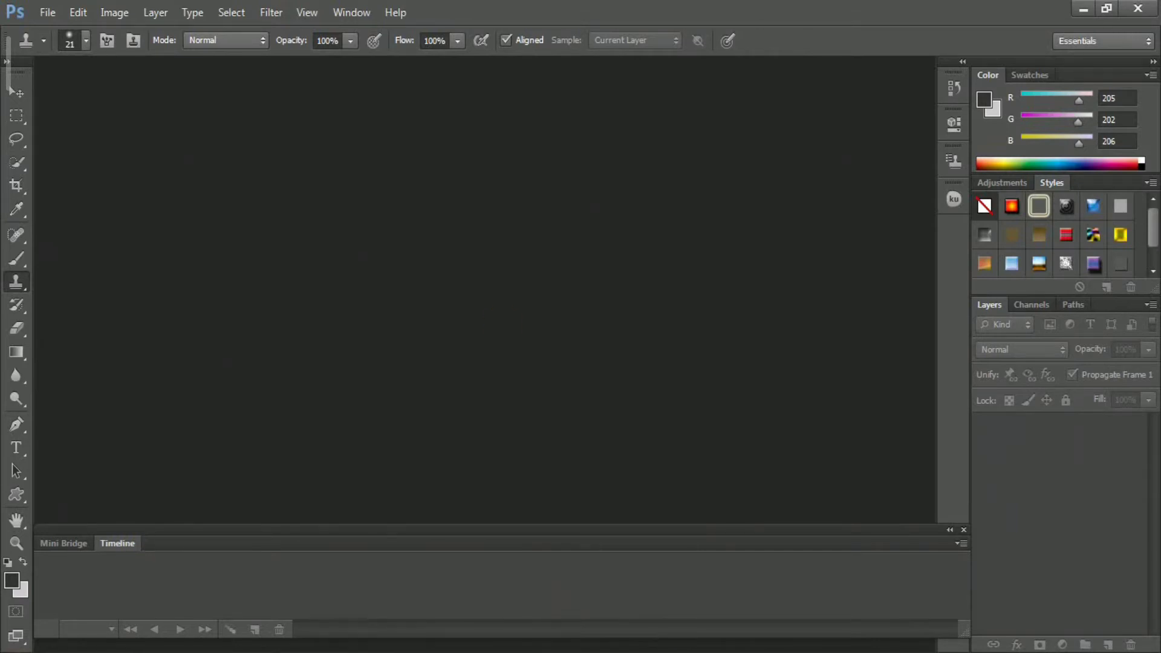
- Switch to Adobe Reader and review the session on graphic animation using Photoshop, including the animation palette illustration, before minimizing the document
key(alt+Tab)
scroll(431, 280, up, 11)
scroll(431, 279, up, 20)
scroll(431, 279, up, 20)
scroll(431, 279, up, 20)
scroll(430, 278, up, 20)
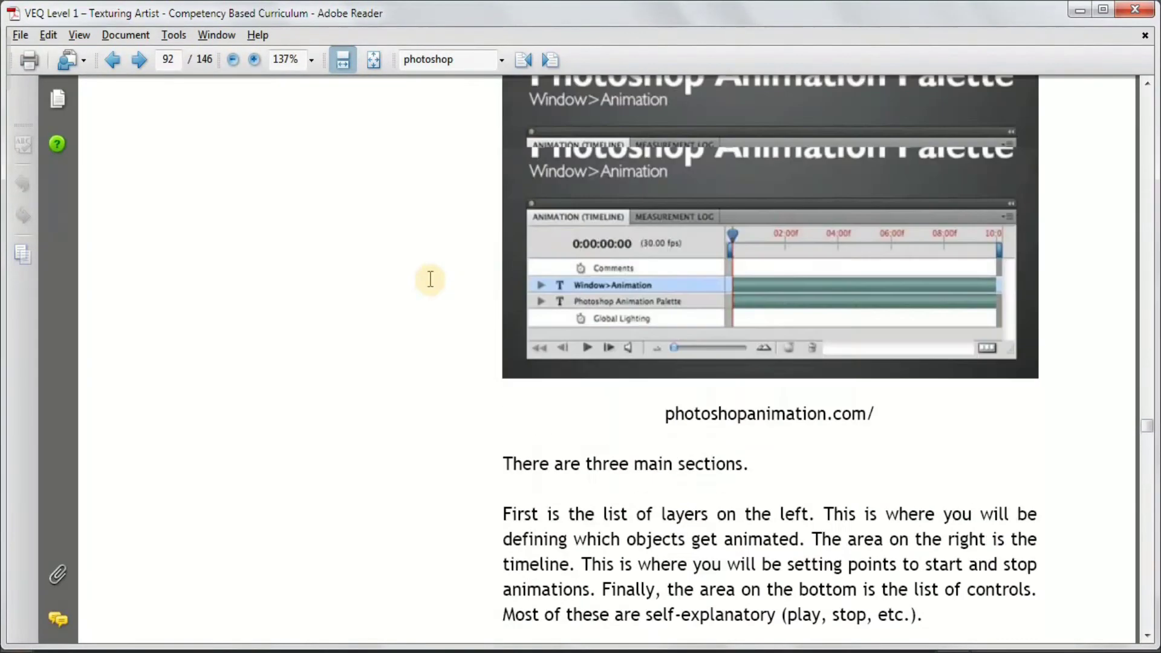
scroll(430, 277, up, 10)
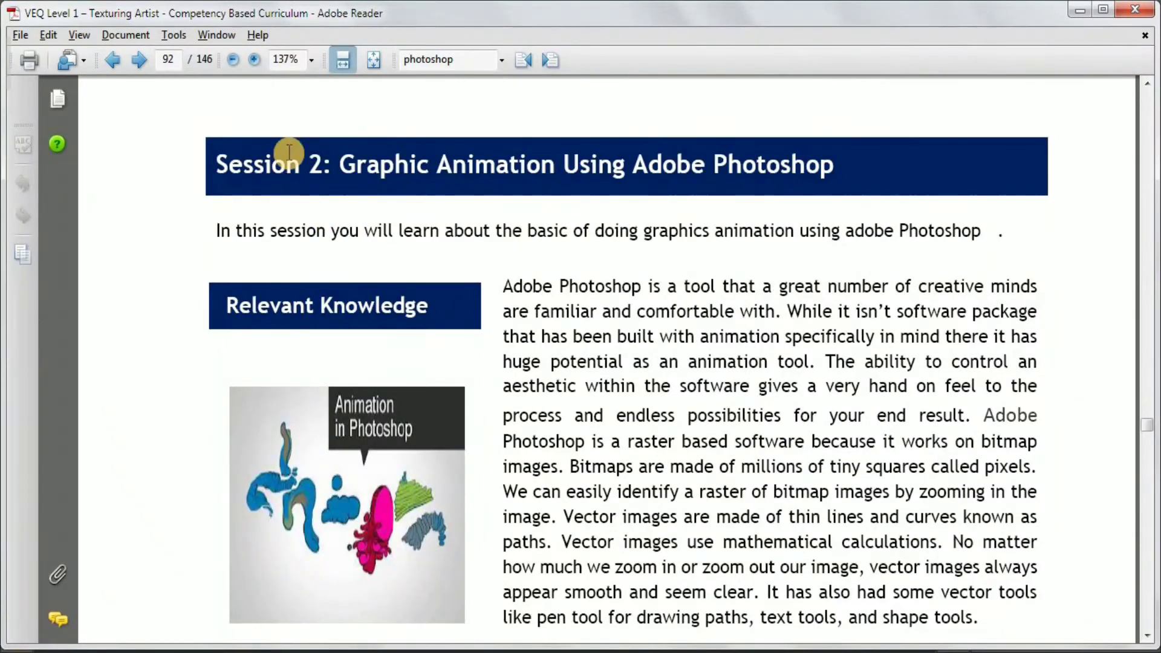
scroll(634, 296, down, 10)
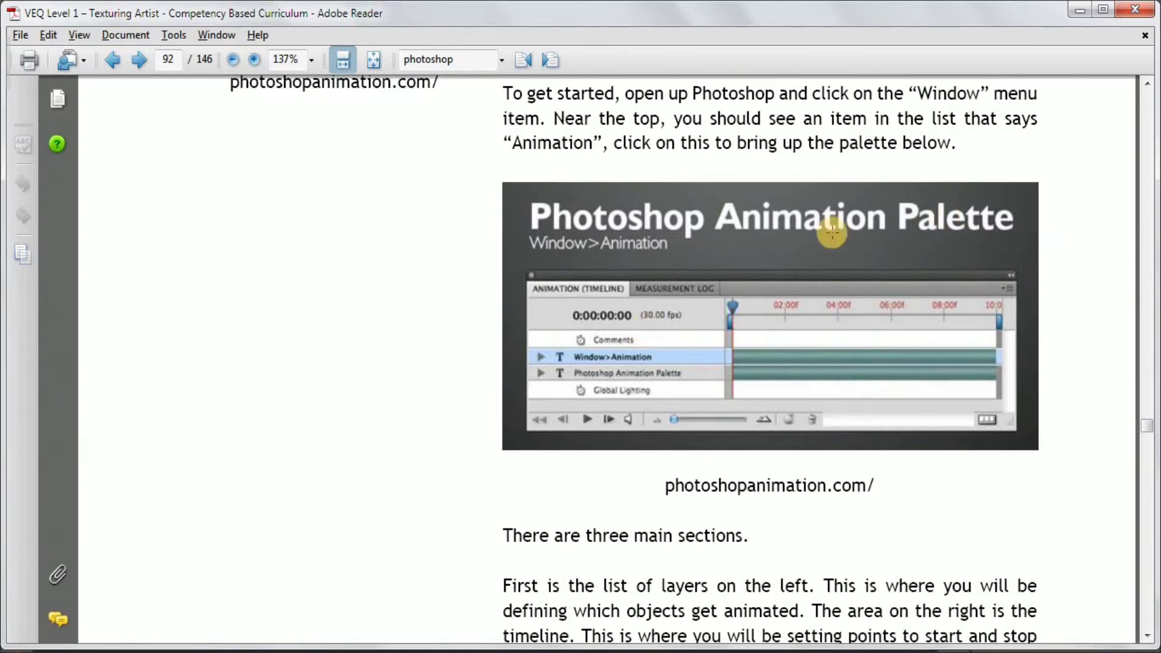
click(1076, 11)
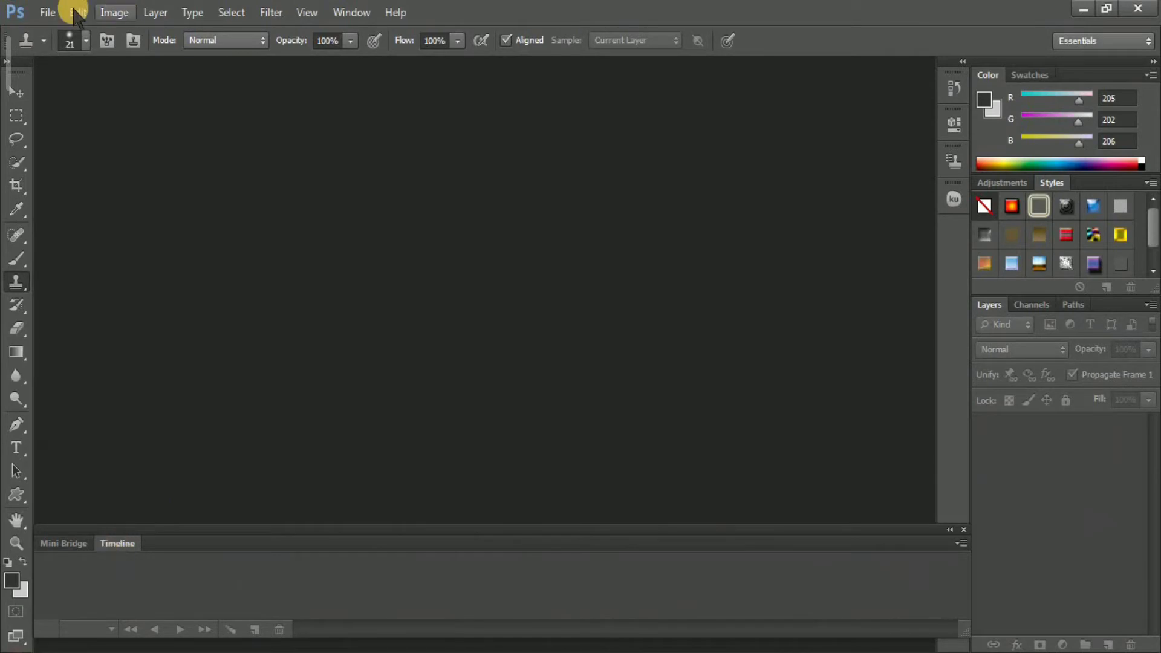
- Create a new document using the Default Photoshop Size preset
click(47, 12)
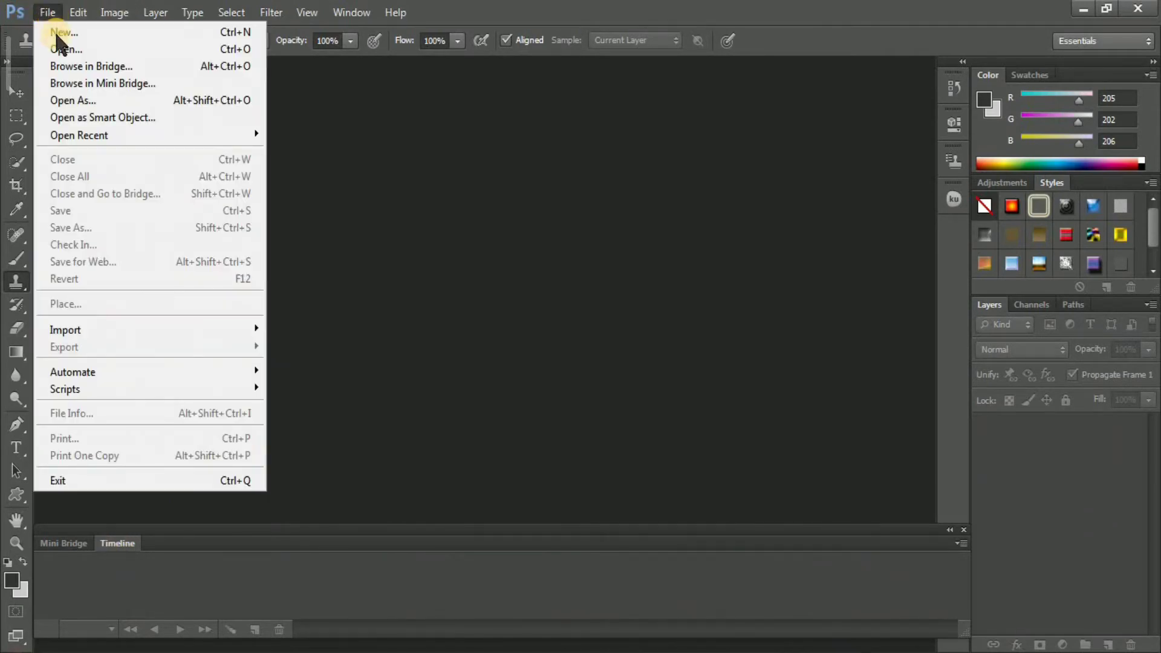
click(57, 35)
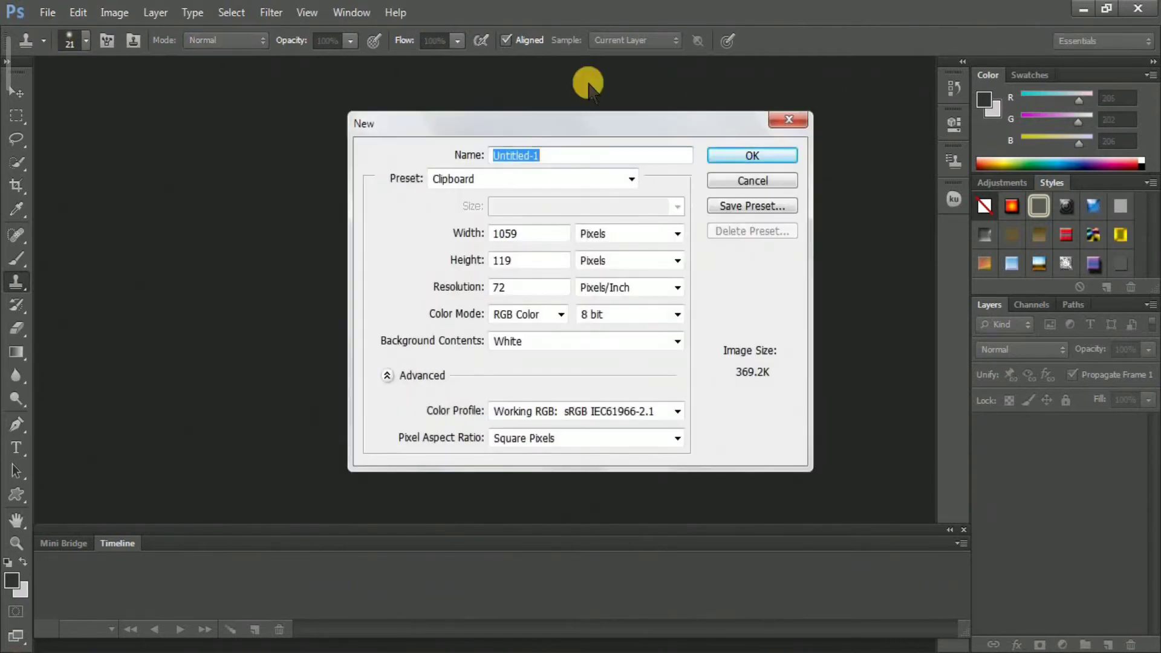
click(578, 179)
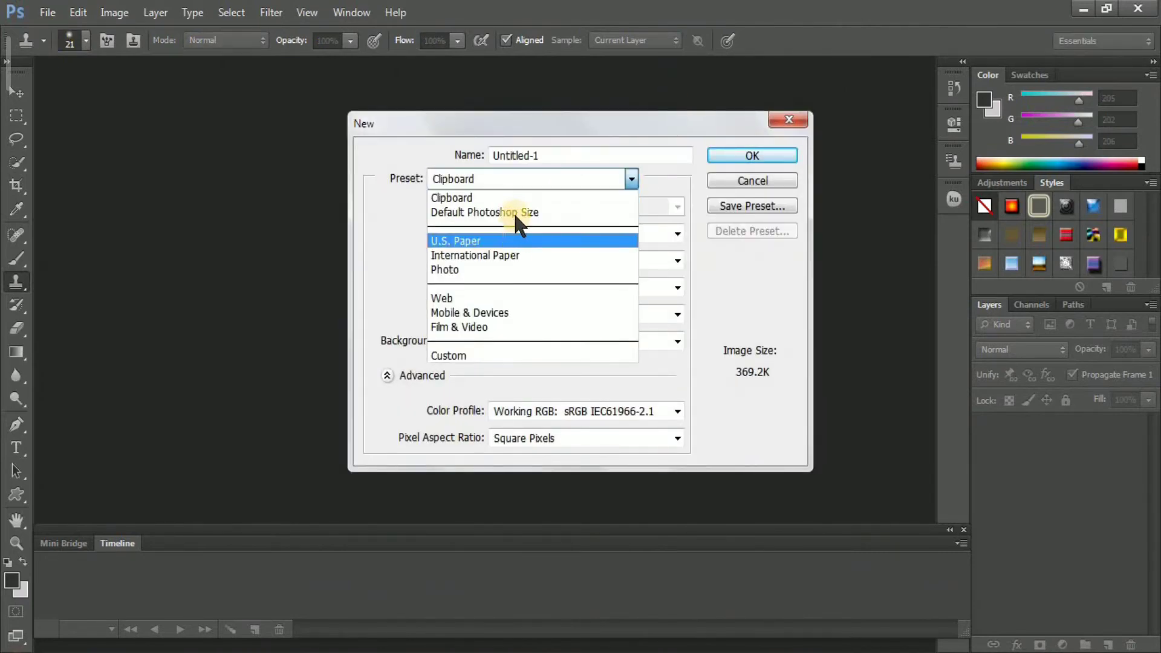
click(514, 211)
click(778, 147)
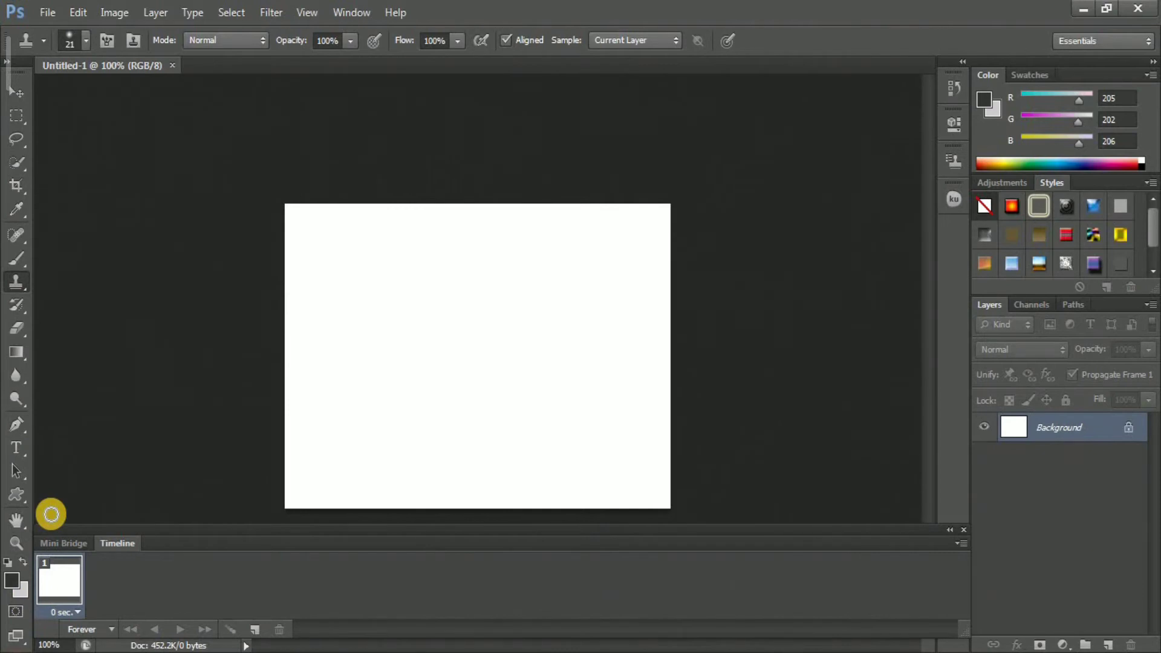
- Draw an ellipse about 52 by 51 px near the canvas's upper-left corner and fill it with bright green
click(16, 493)
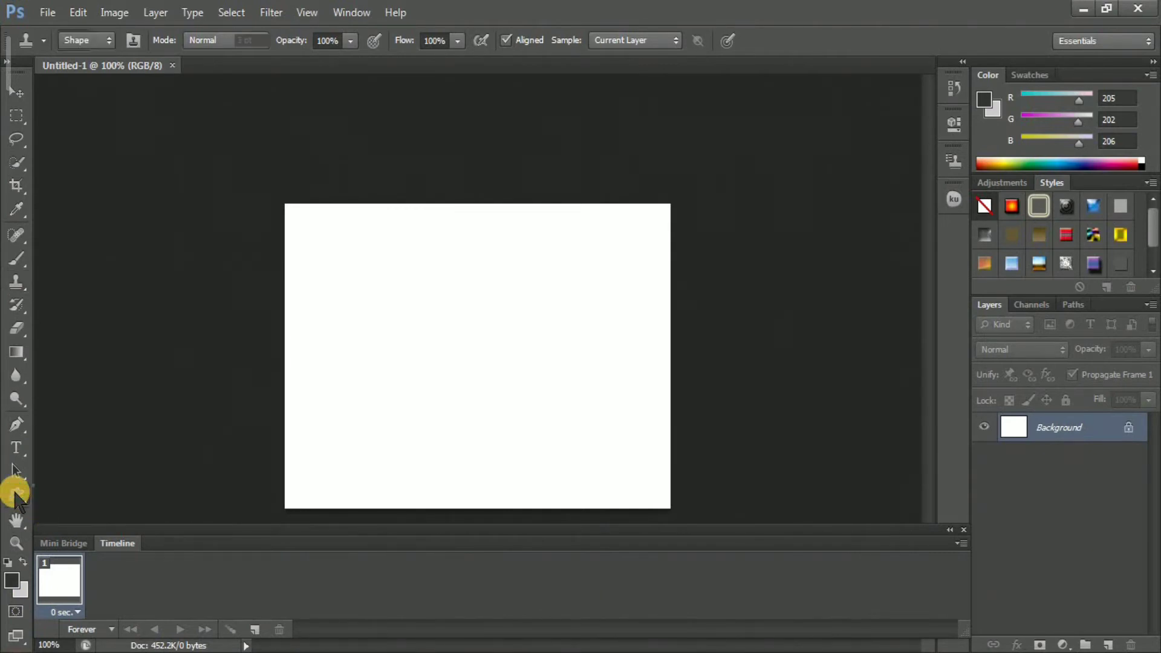
click(78, 525)
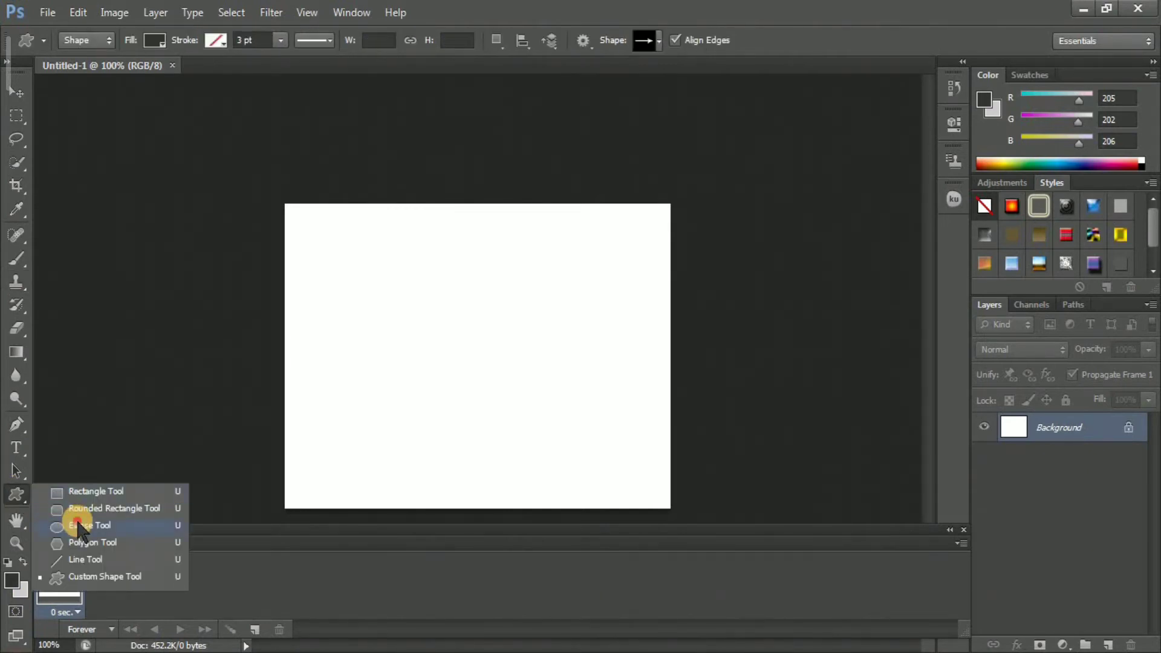
drag(323, 246, 366, 292)
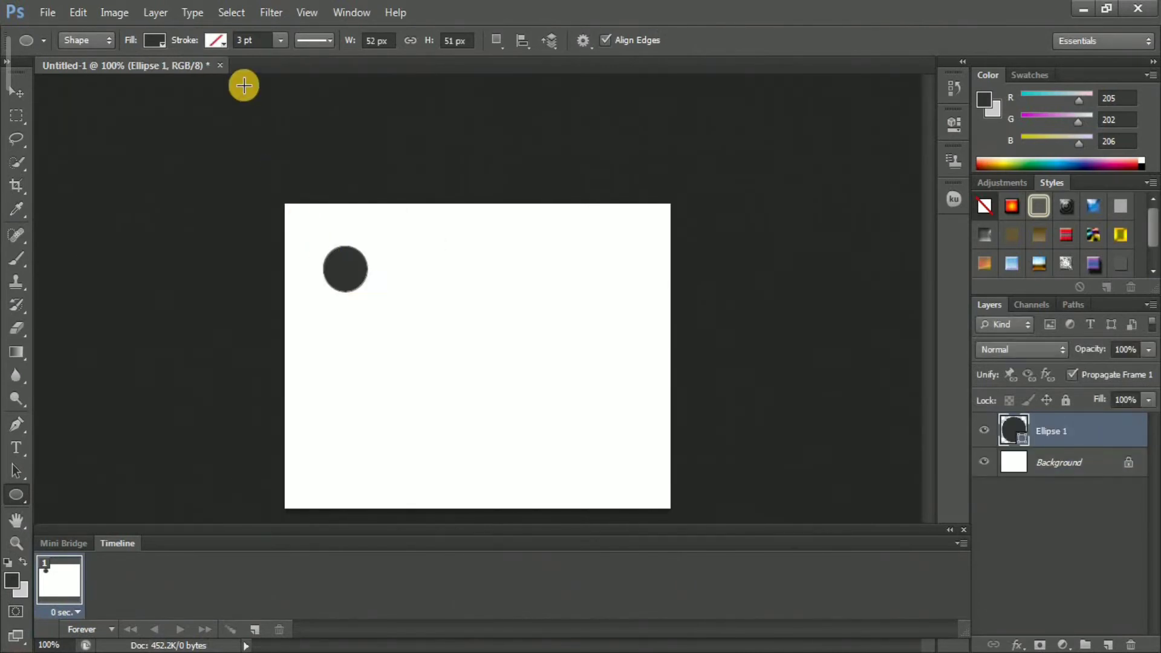
click(158, 41)
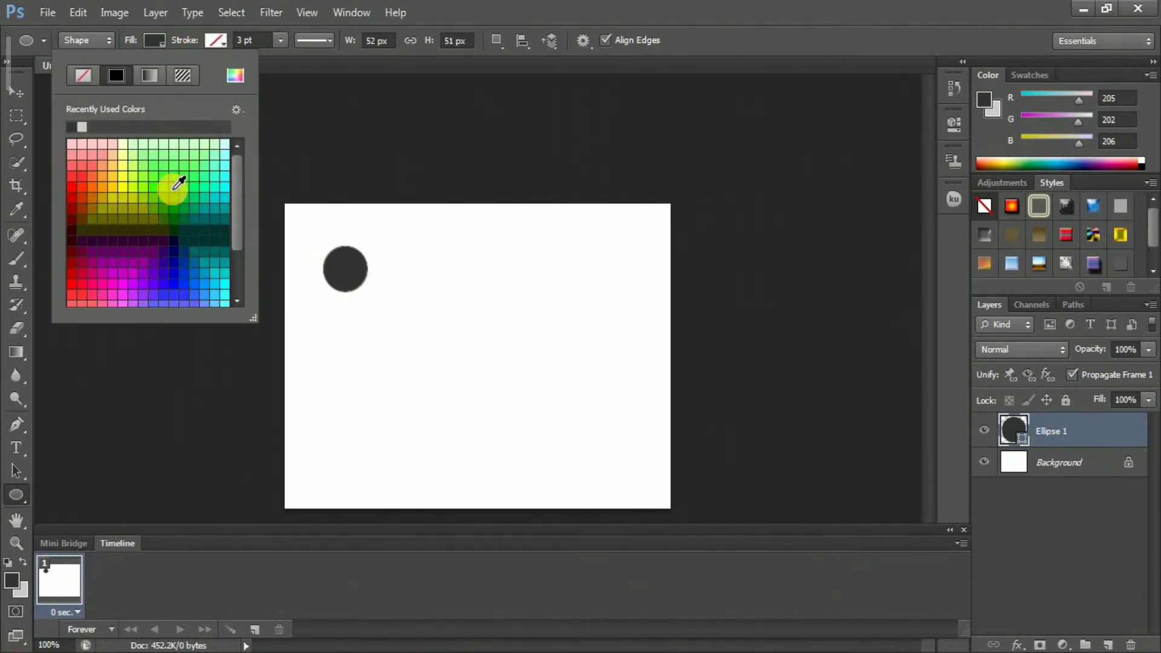
click(169, 188)
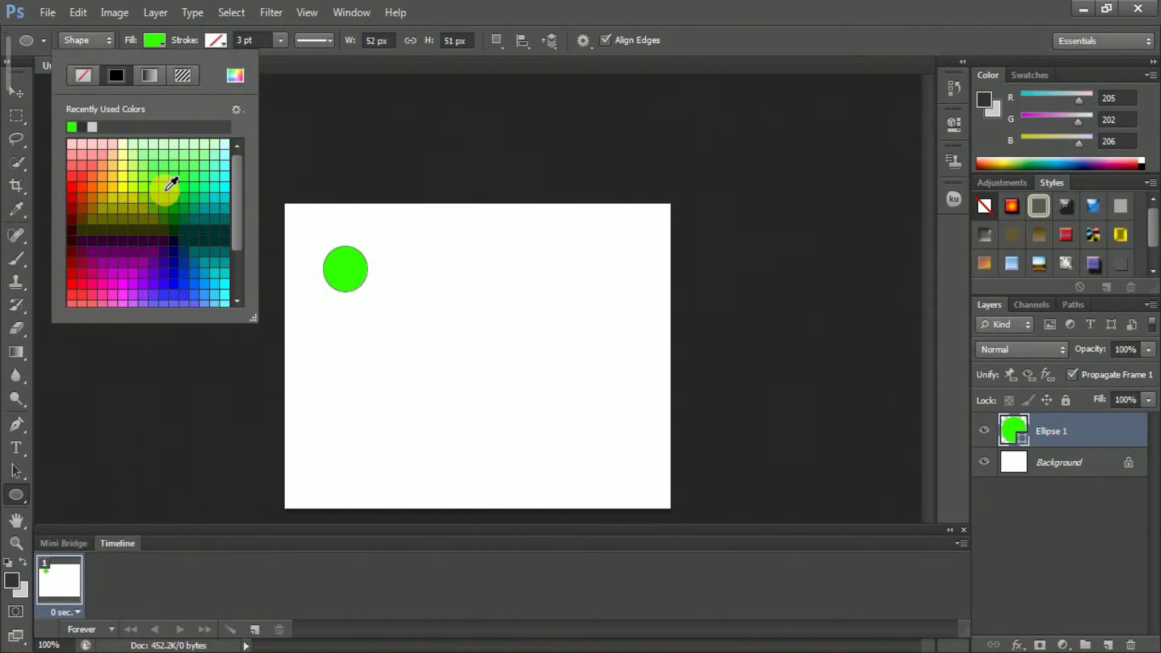
- Set the green ellipse's stroke colour to light yellow
click(214, 41)
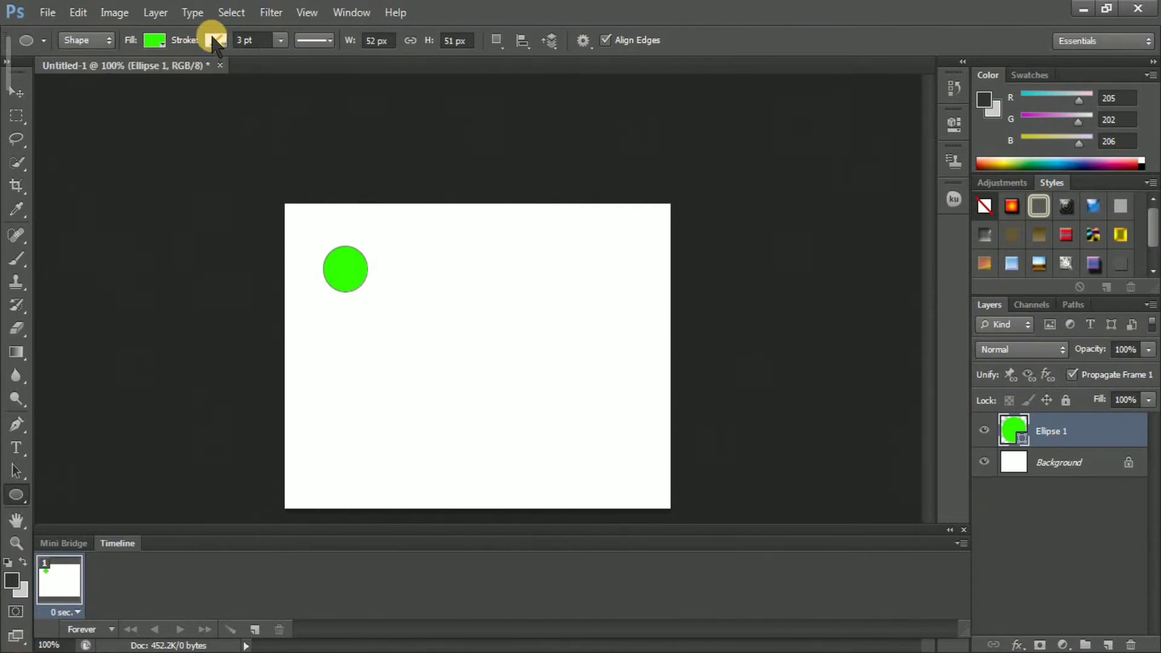
click(214, 41)
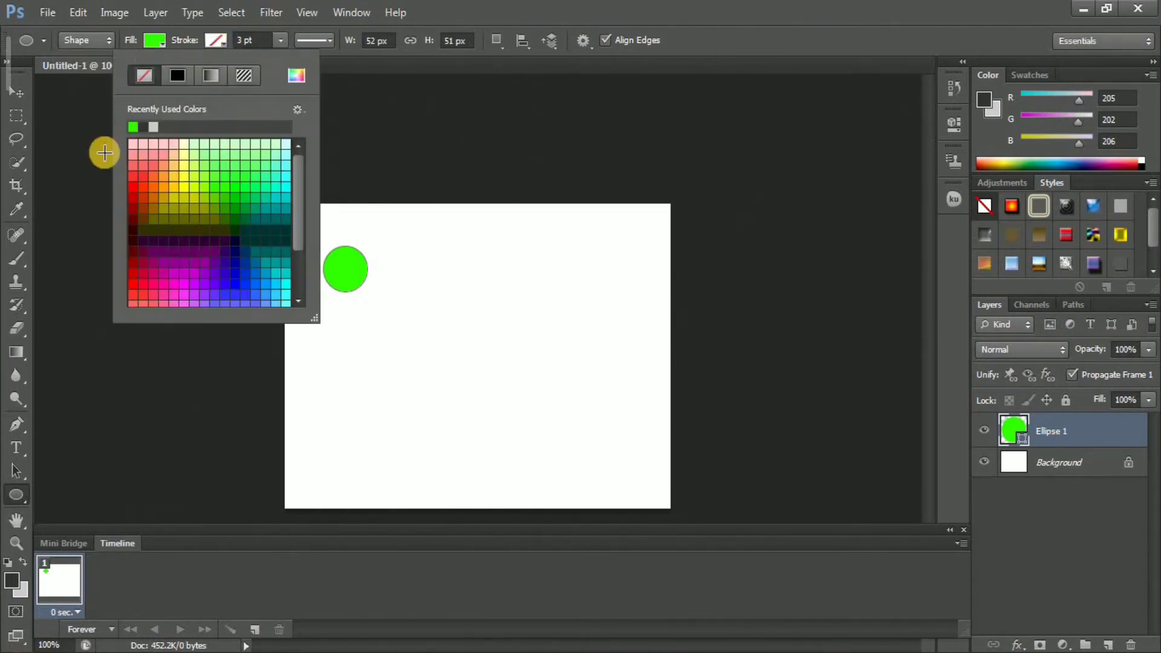
click(138, 183)
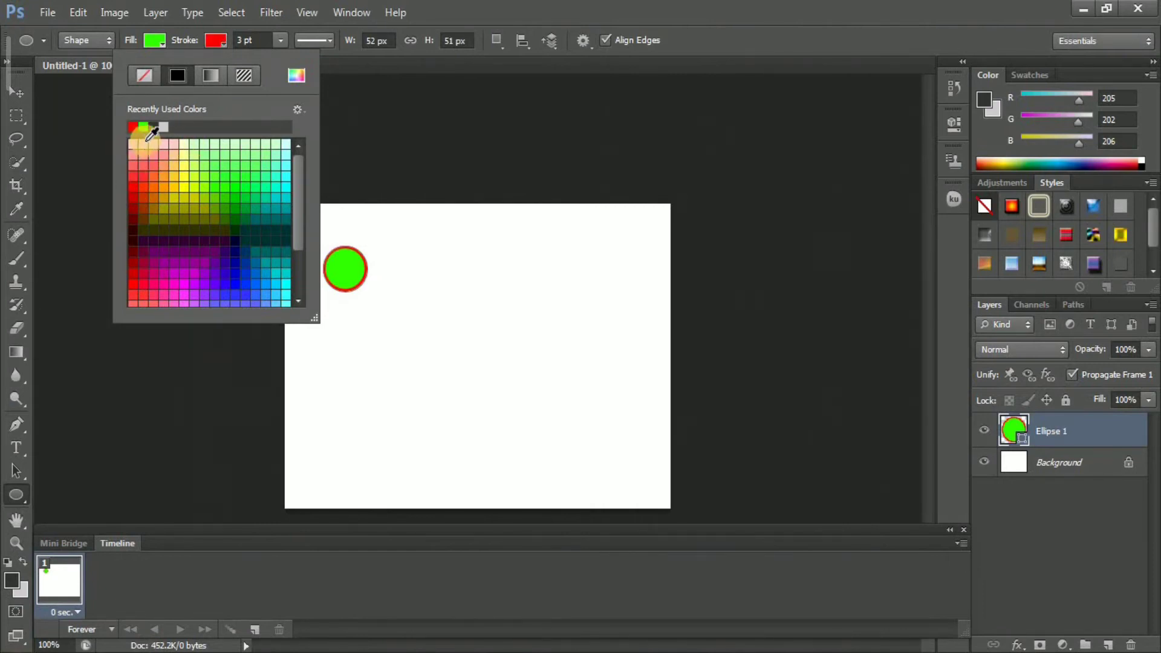
click(184, 150)
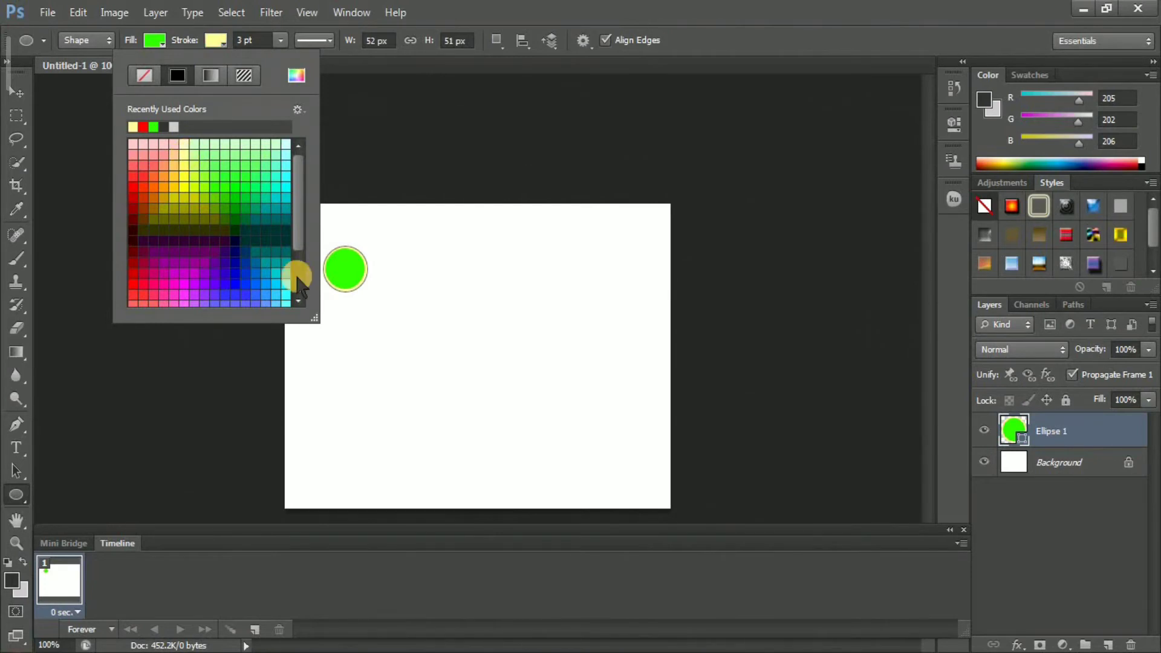
click(405, 151)
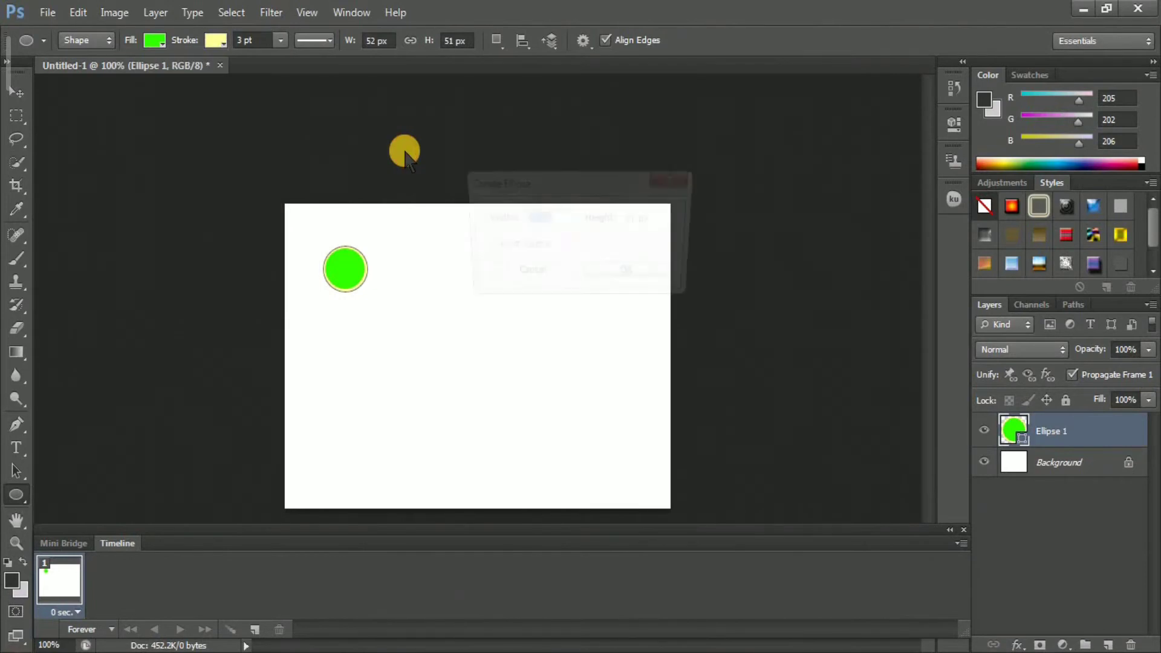
click(528, 271)
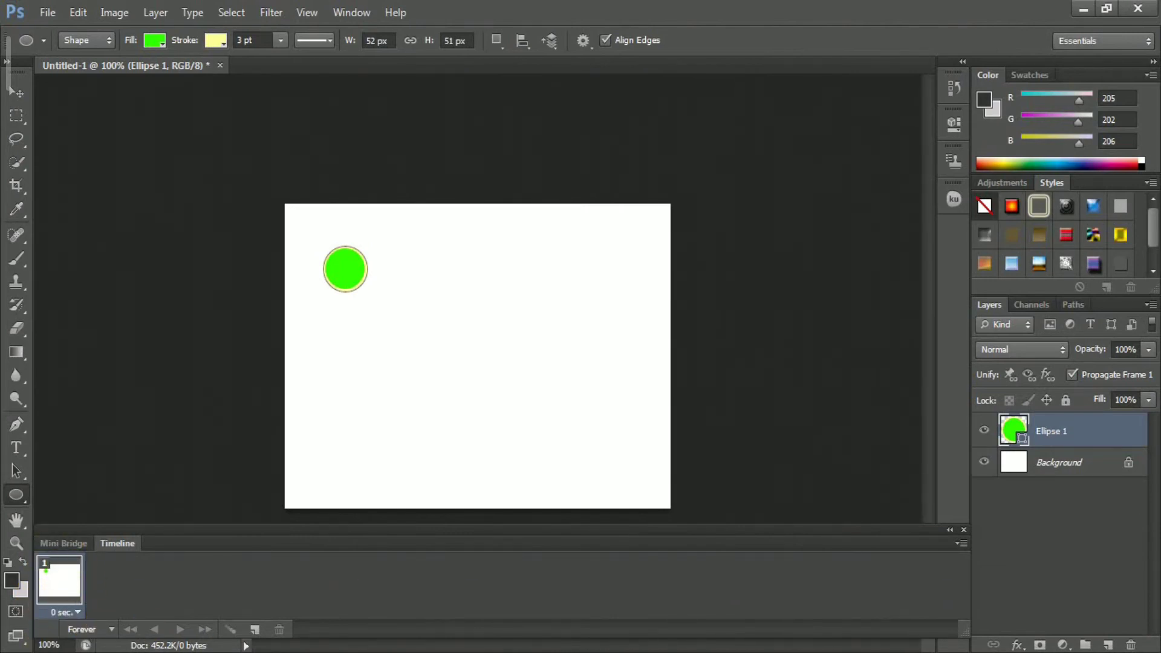
- In a new second animation frame, move the circle a short distance right and set its layer opacity to 75%
click(261, 631)
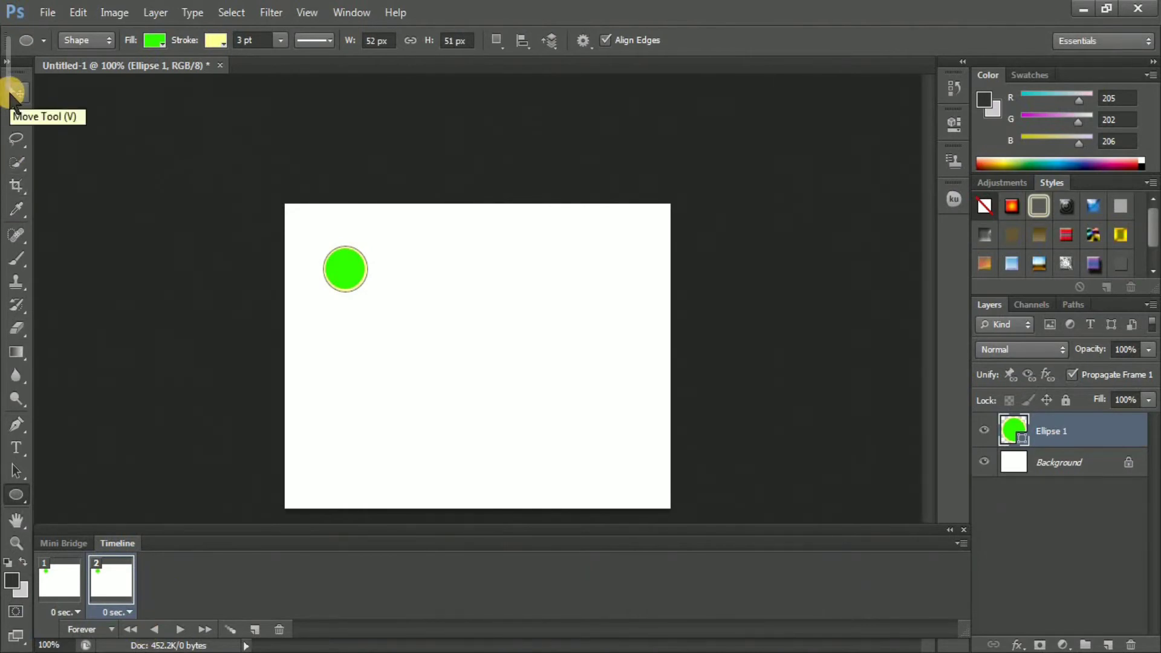
click(13, 95)
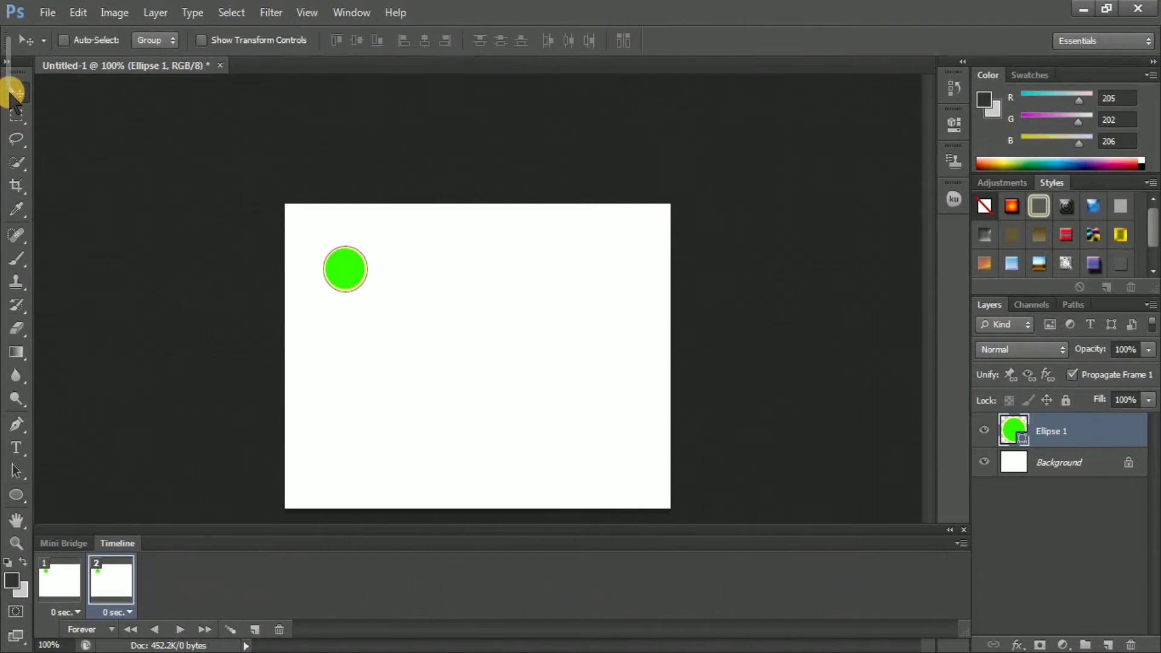
drag(340, 265, 421, 277)
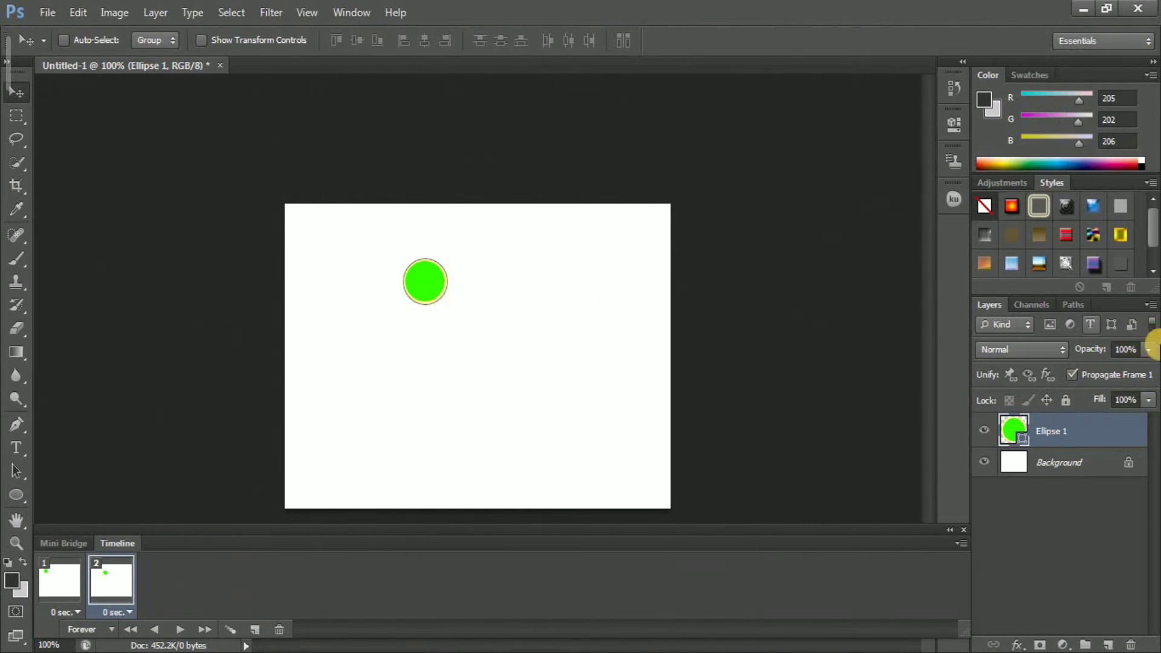
click(1146, 351)
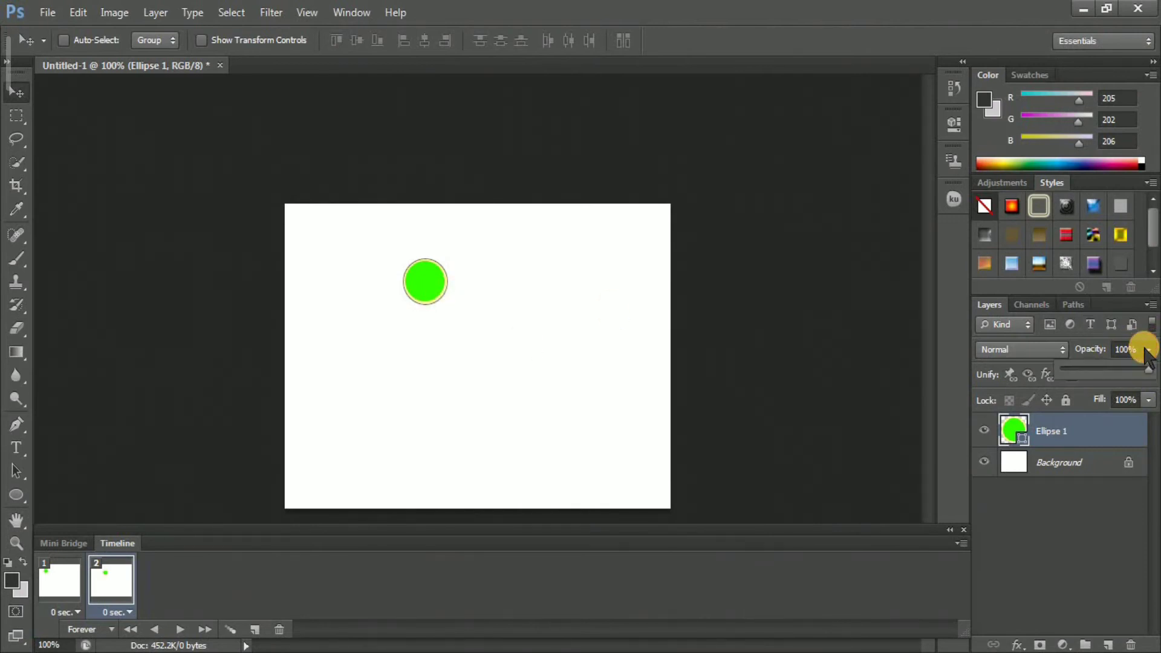
drag(1147, 371, 1133, 372)
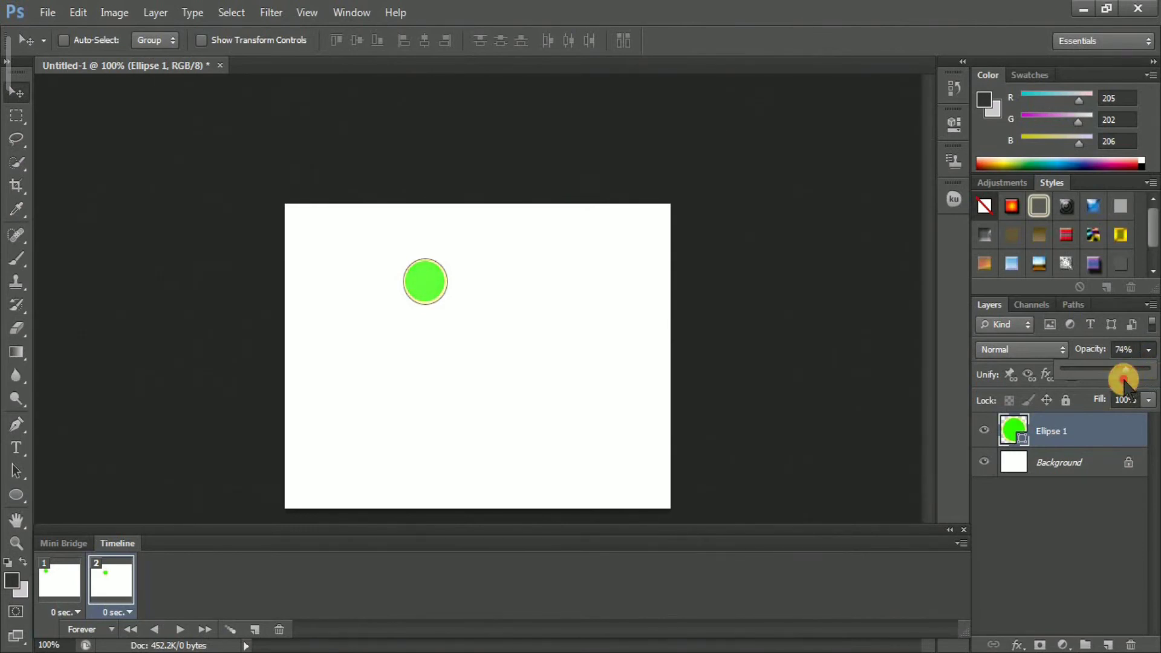
drag(1123, 385, 1123, 387)
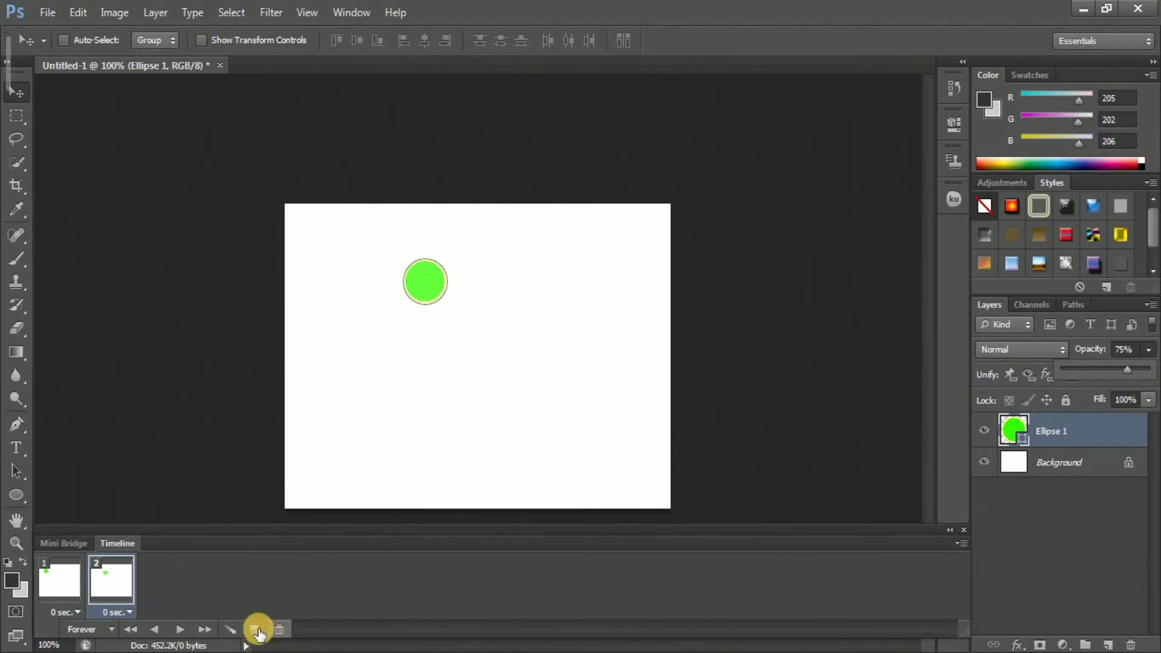
- Try a 0.2-second delay on the second frame and return it to no delay
click(118, 612)
click(153, 439)
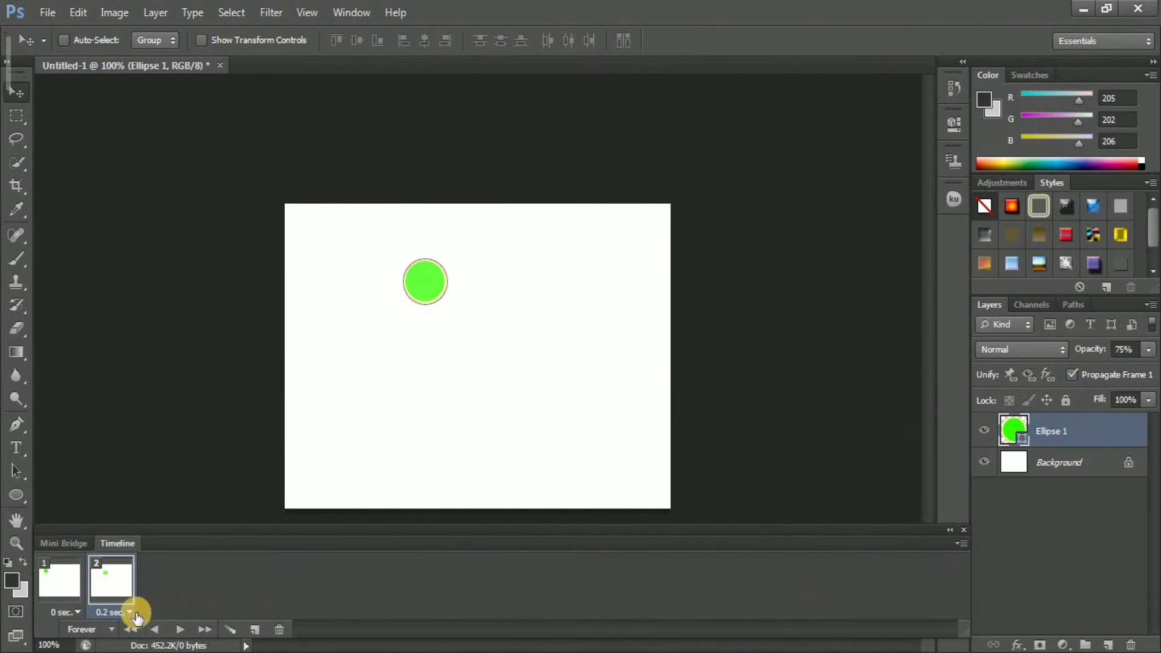
click(115, 612)
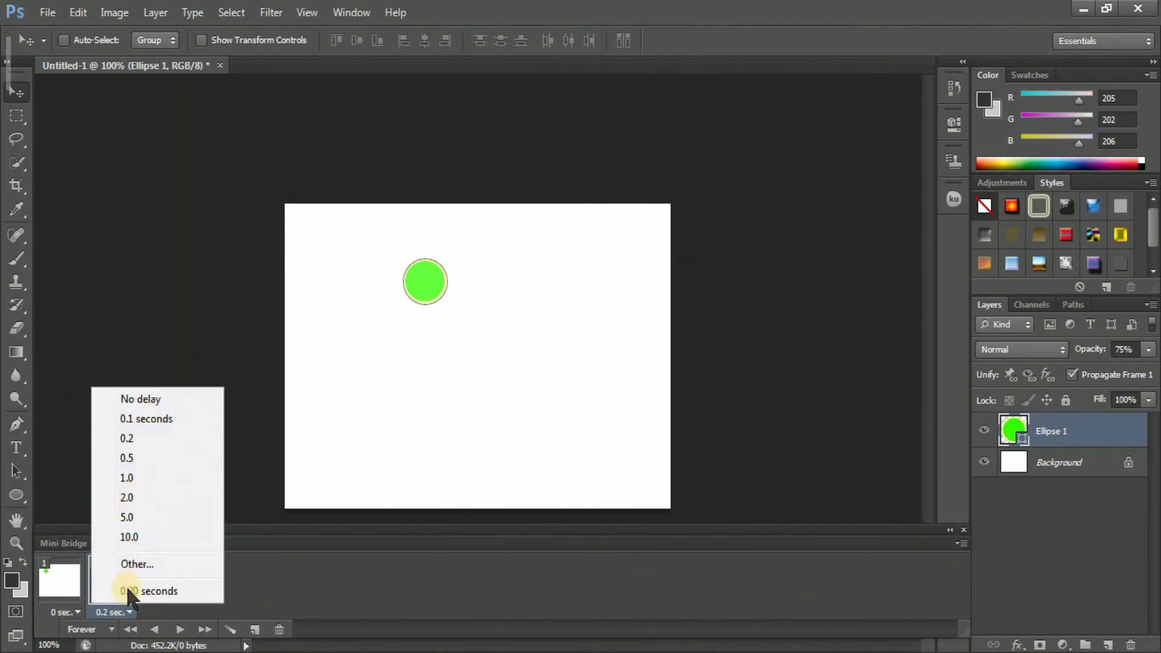
click(171, 399)
- In a new third animation frame, move the circle further right and set its layer opacity to 50%
click(259, 631)
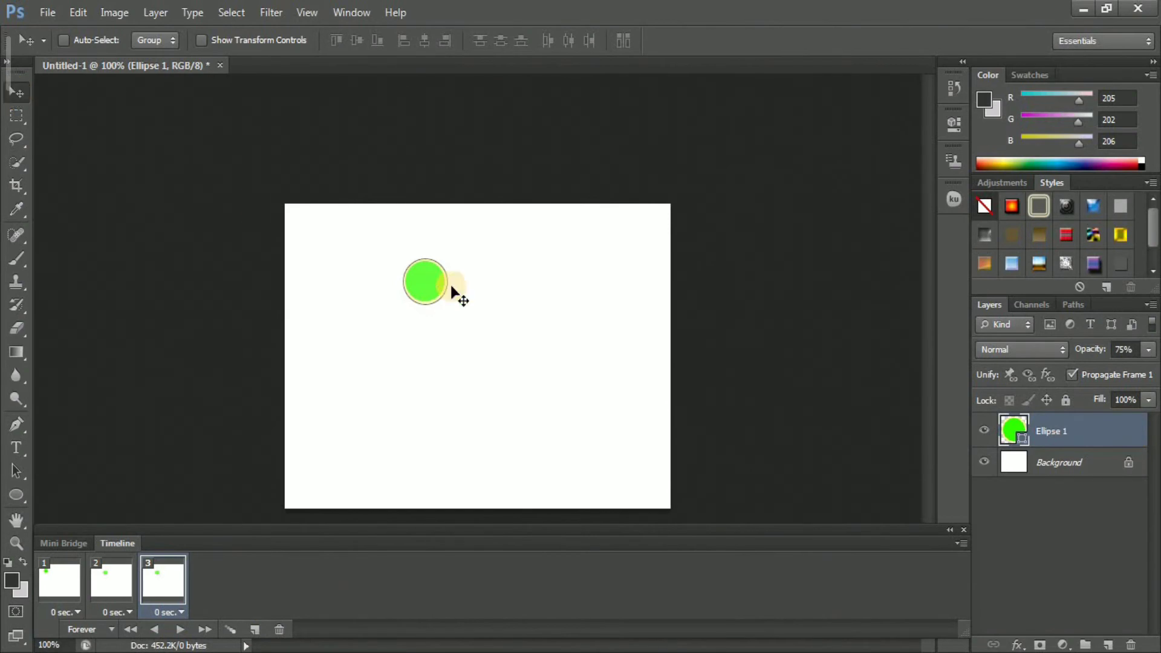
drag(438, 278, 525, 287)
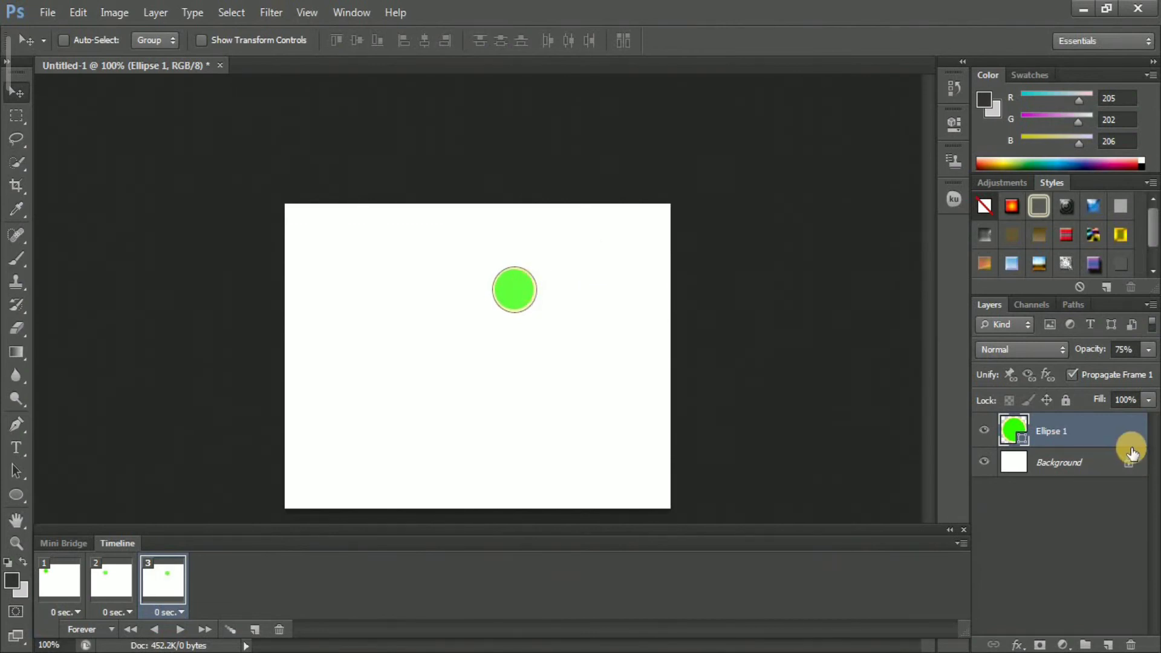
click(1148, 350)
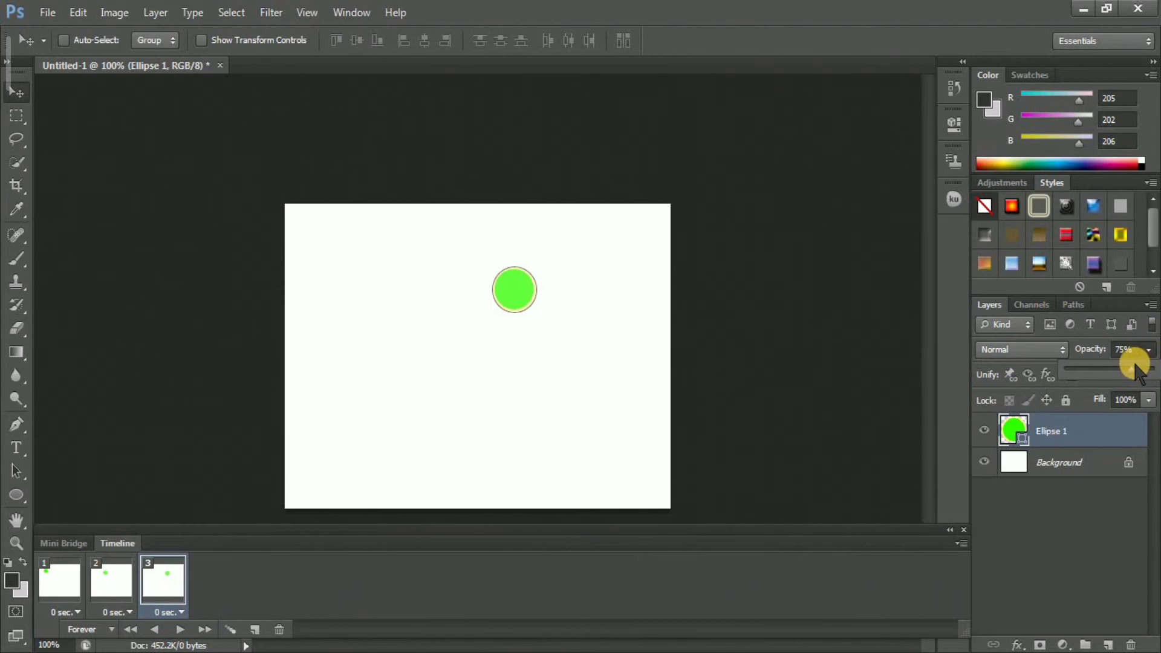
drag(1130, 372, 1116, 378)
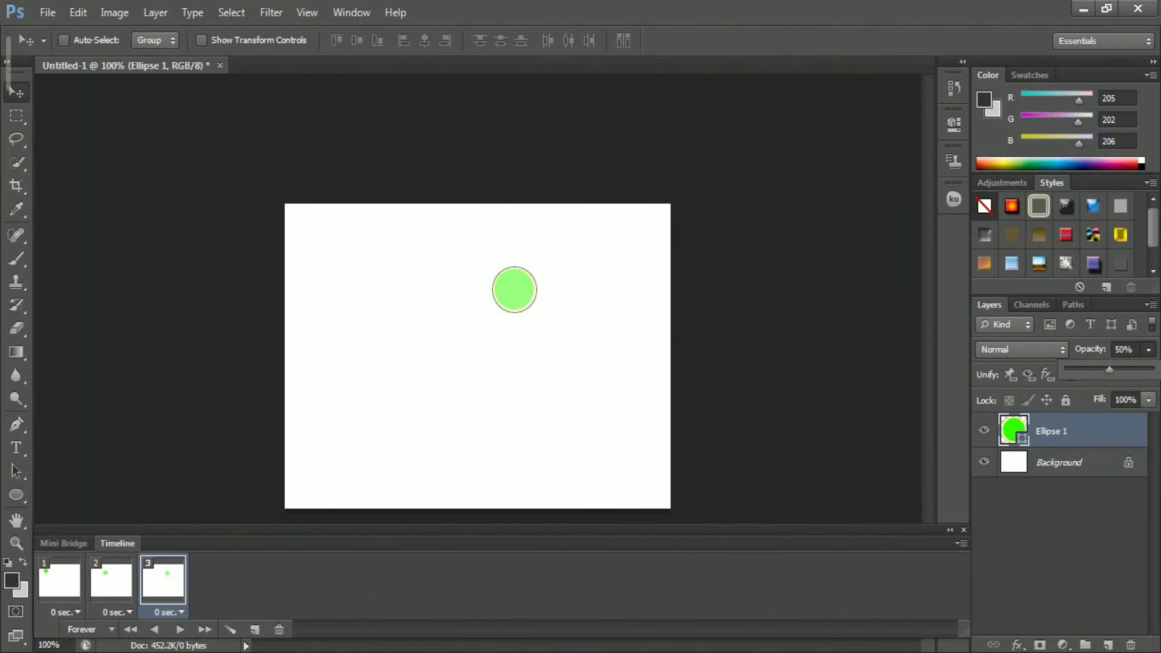
- In a new fourth animation frame, move the circle further right and set its layer opacity to 25%
click(259, 631)
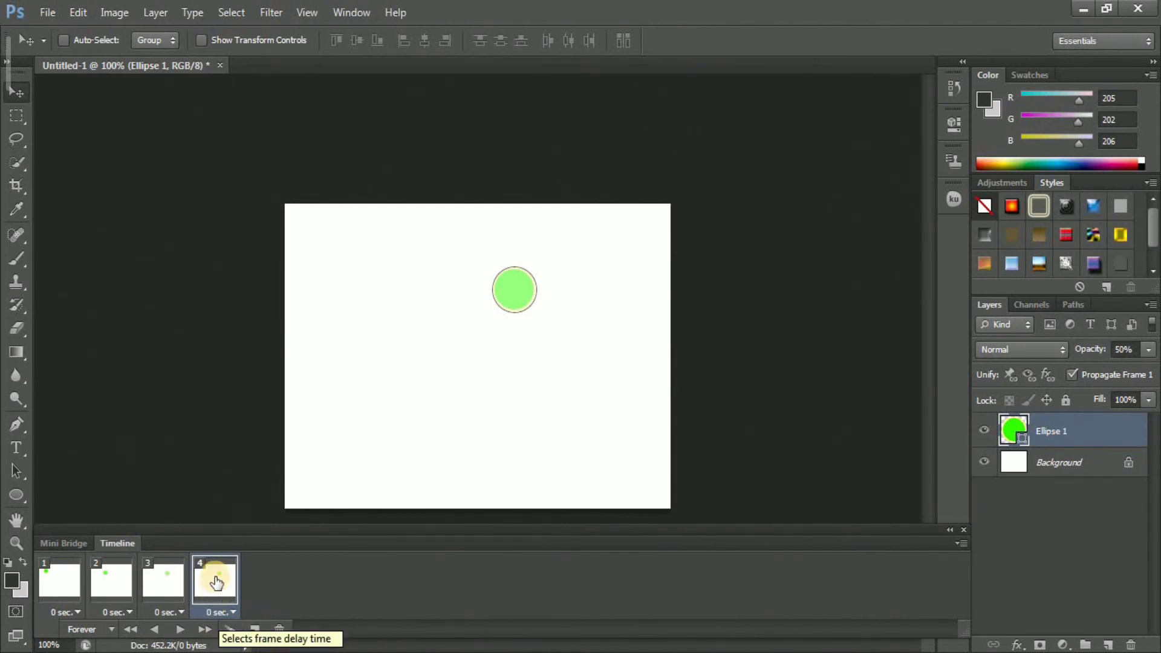
click(519, 281)
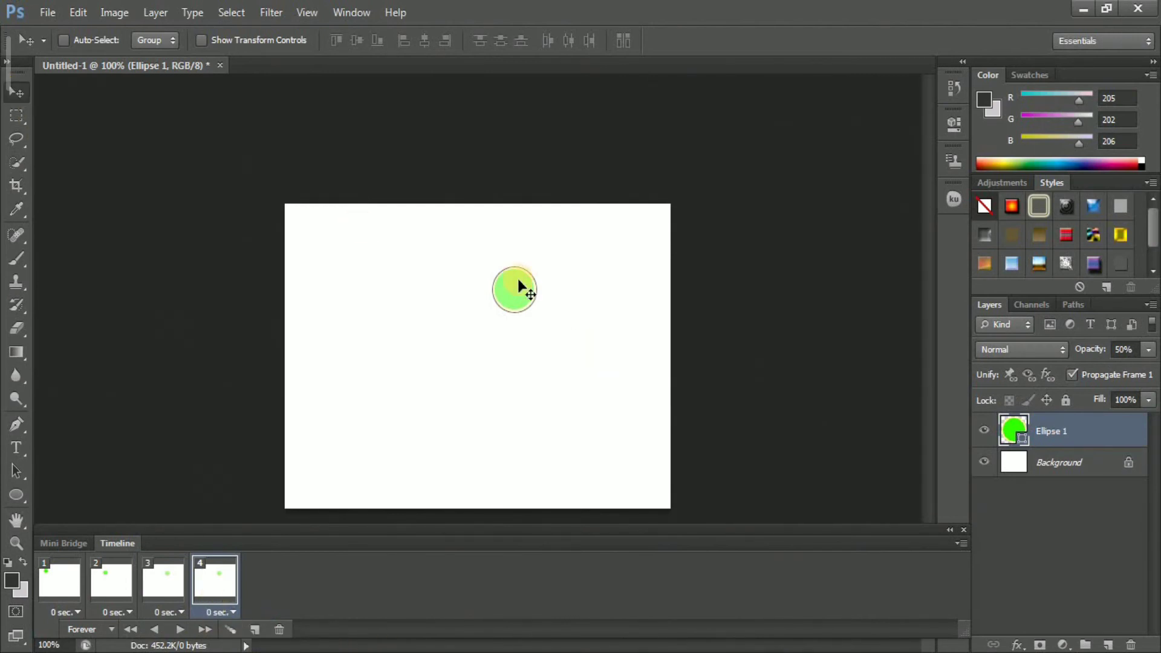
drag(532, 281, 614, 291)
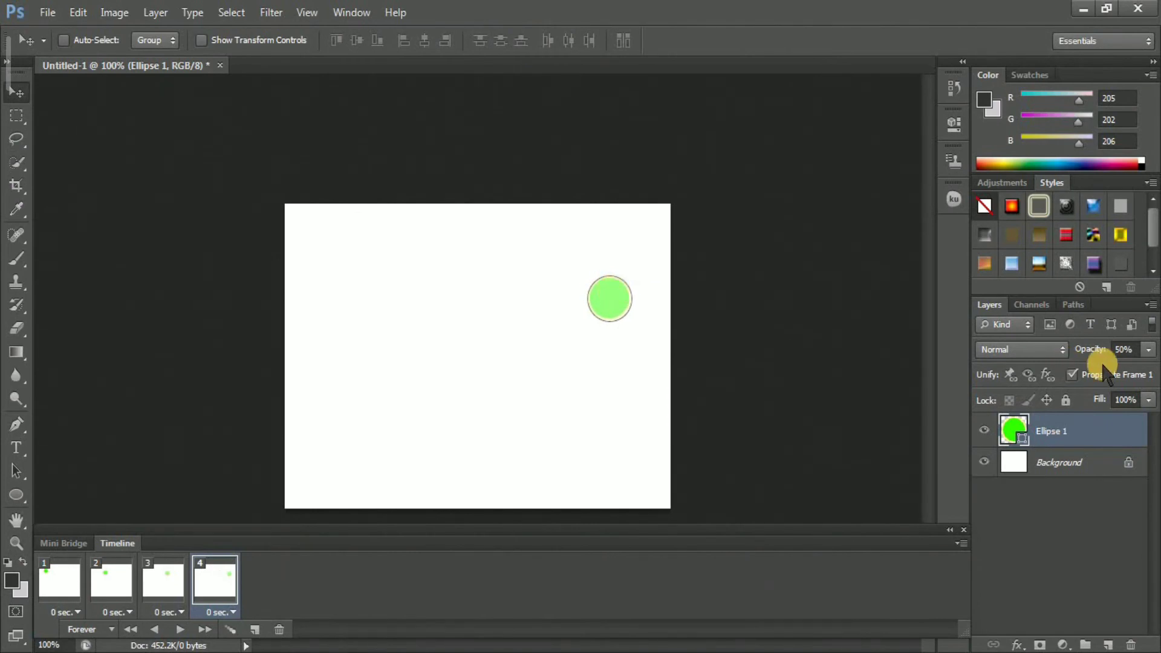
click(1148, 348)
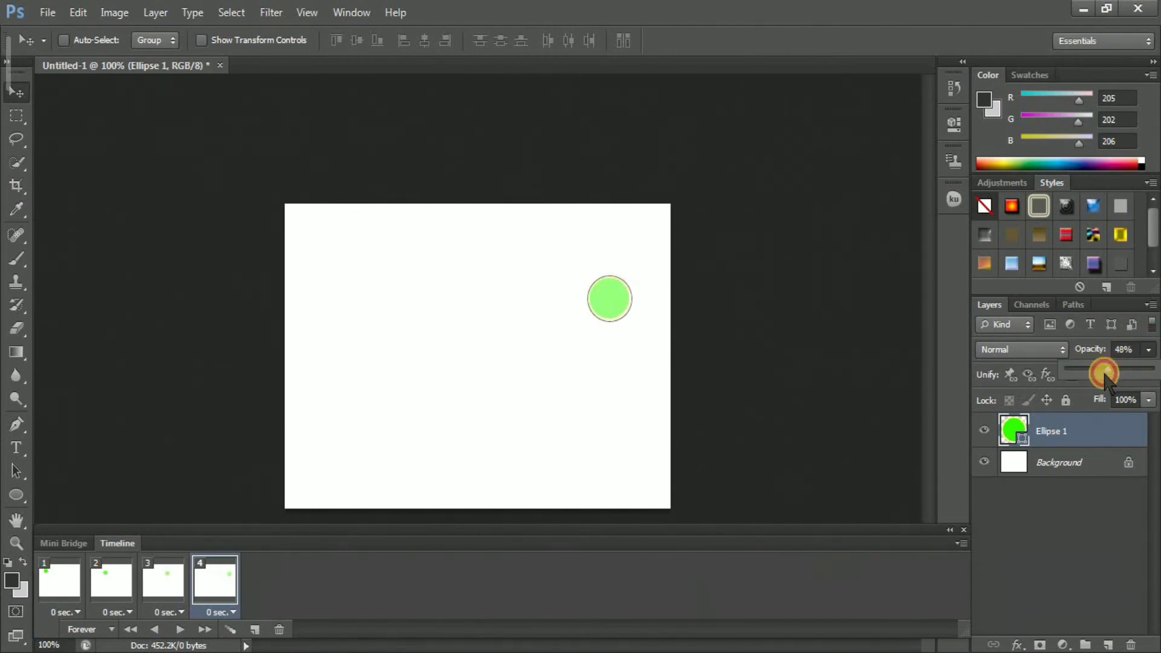
drag(1099, 377, 1090, 378)
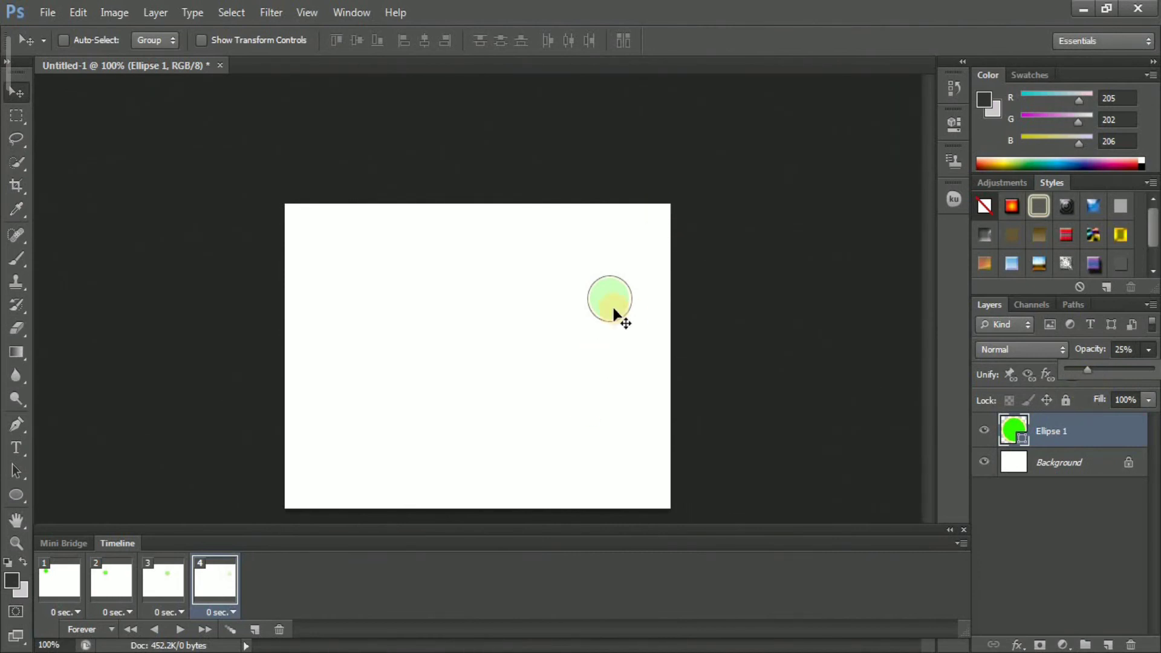
- In a new fifth animation frame, move the circle onto the canvas's right edge and set its layer opacity to 10%
click(255, 629)
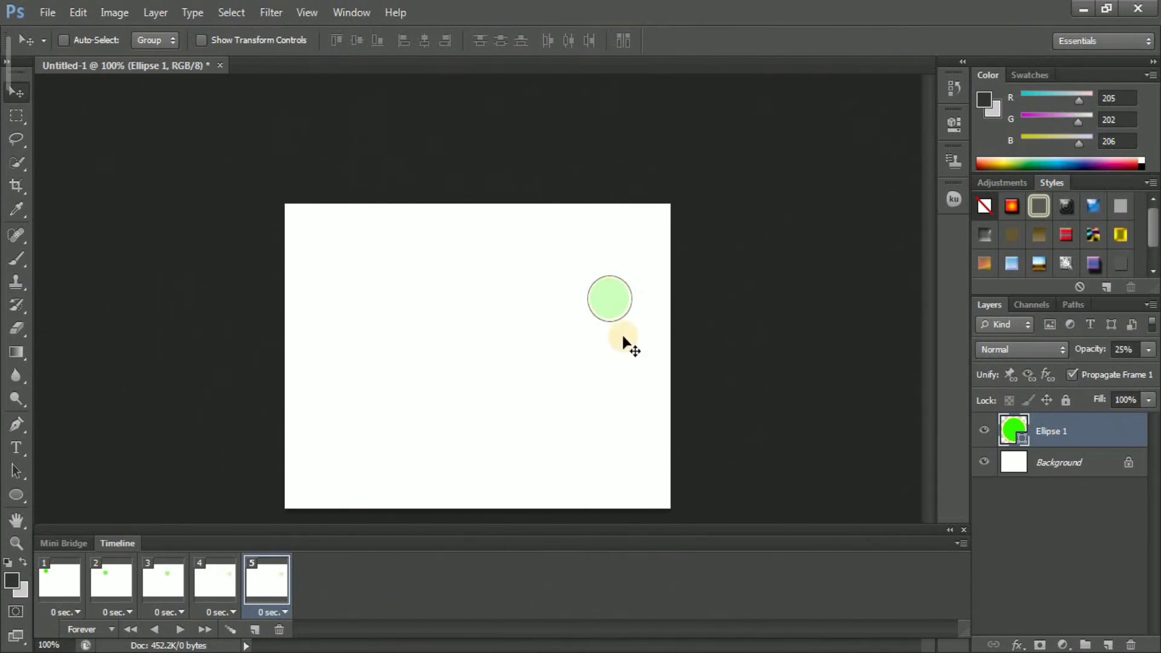
drag(618, 287, 686, 303)
click(1149, 350)
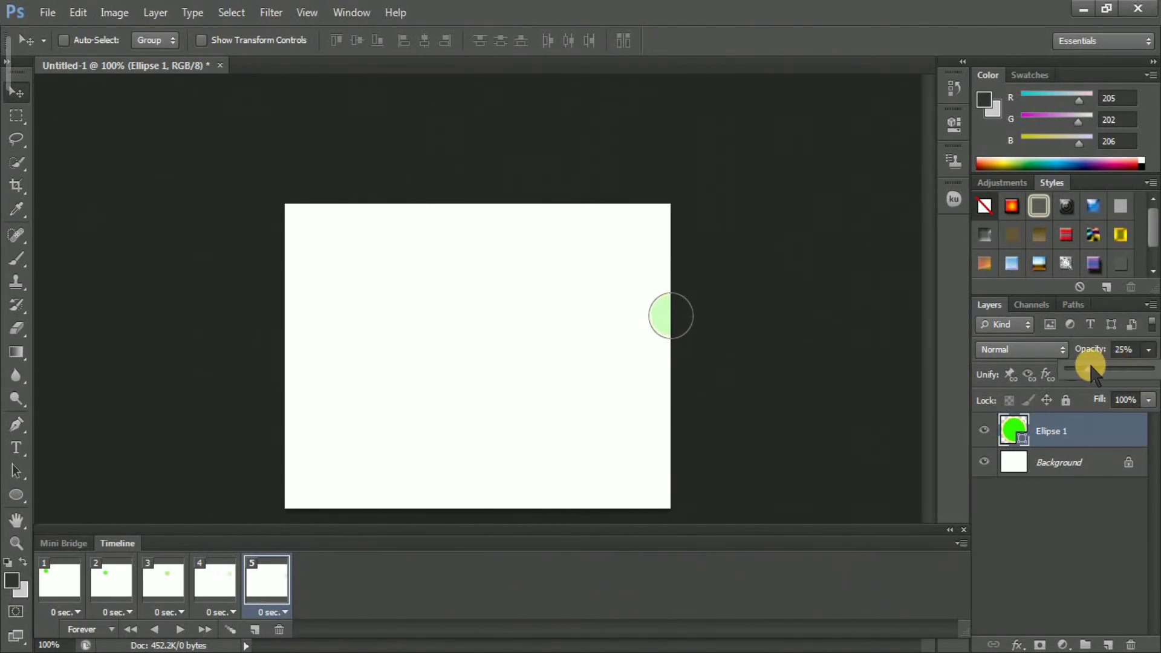
drag(1087, 373, 1073, 380)
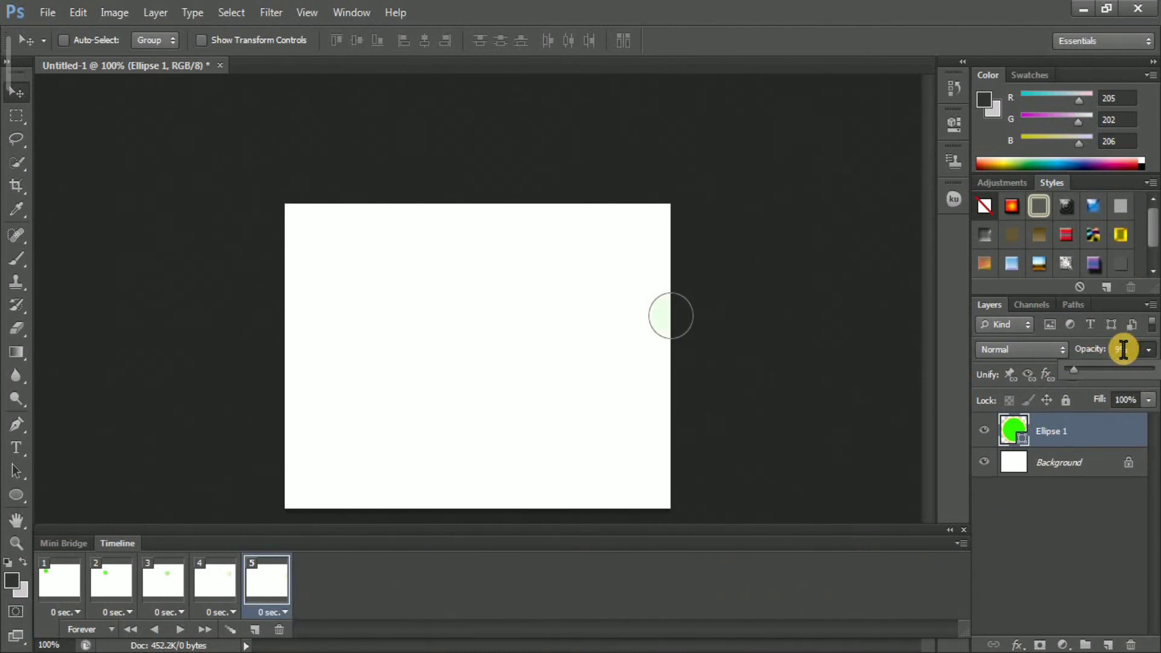
click(1093, 352)
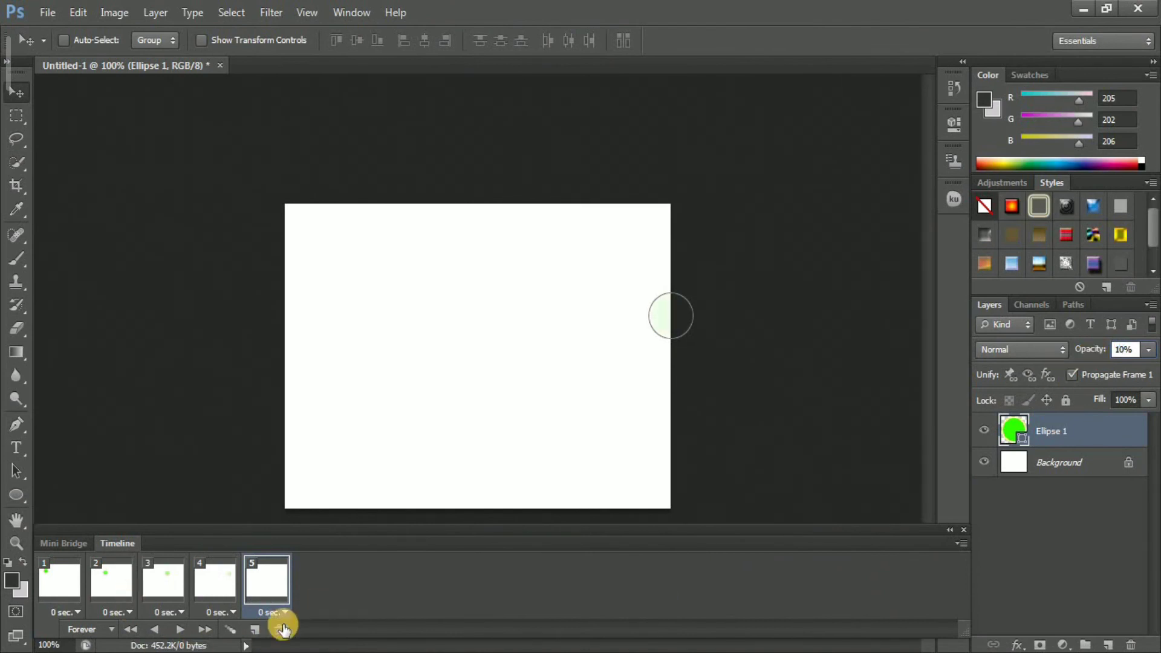
- Play the five-frame animation to check its speed, and stop the playback
click(176, 631)
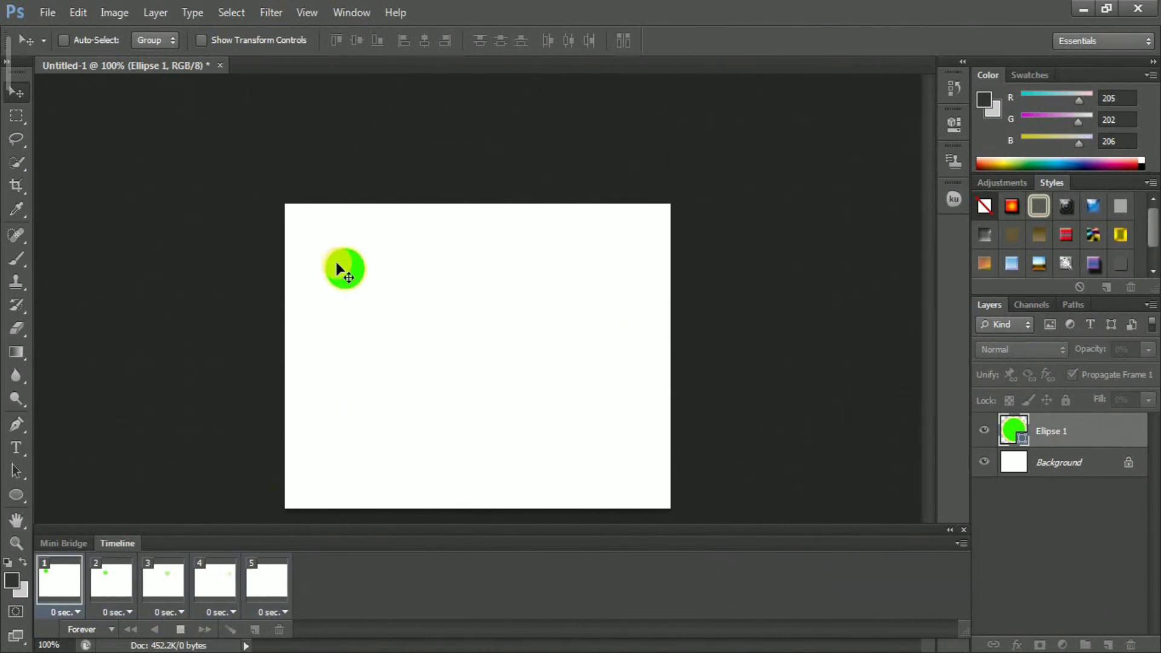
click(77, 612)
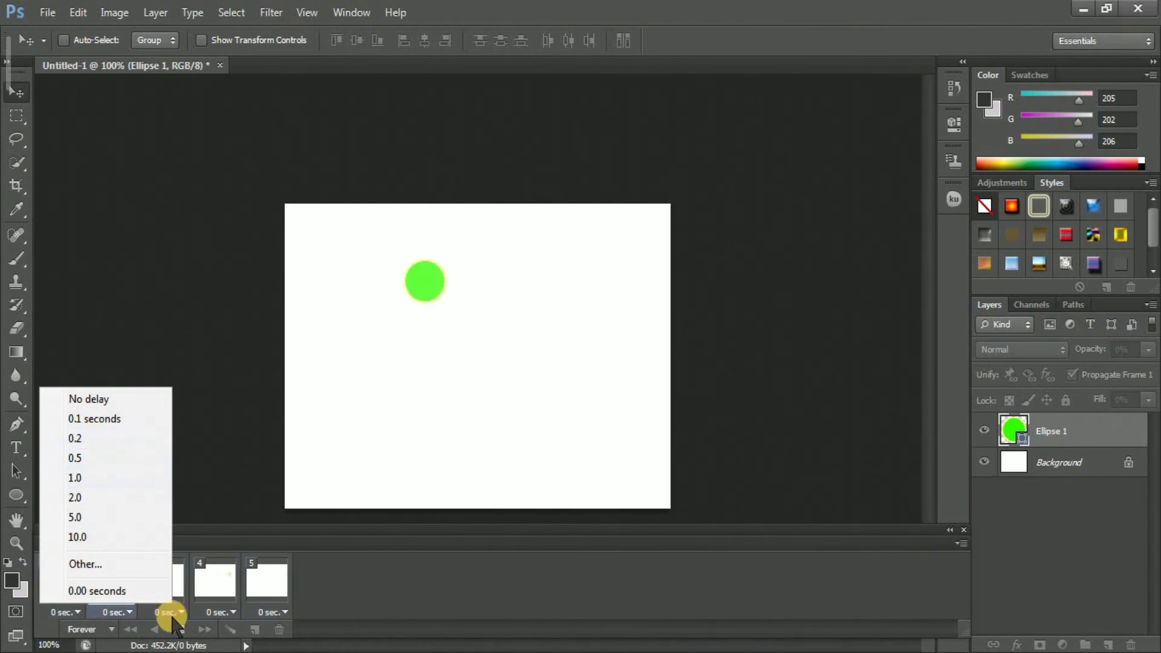
click(177, 629)
click(180, 629)
- Set the frame delay to 0.2 seconds on each of the five animation frames
click(79, 612)
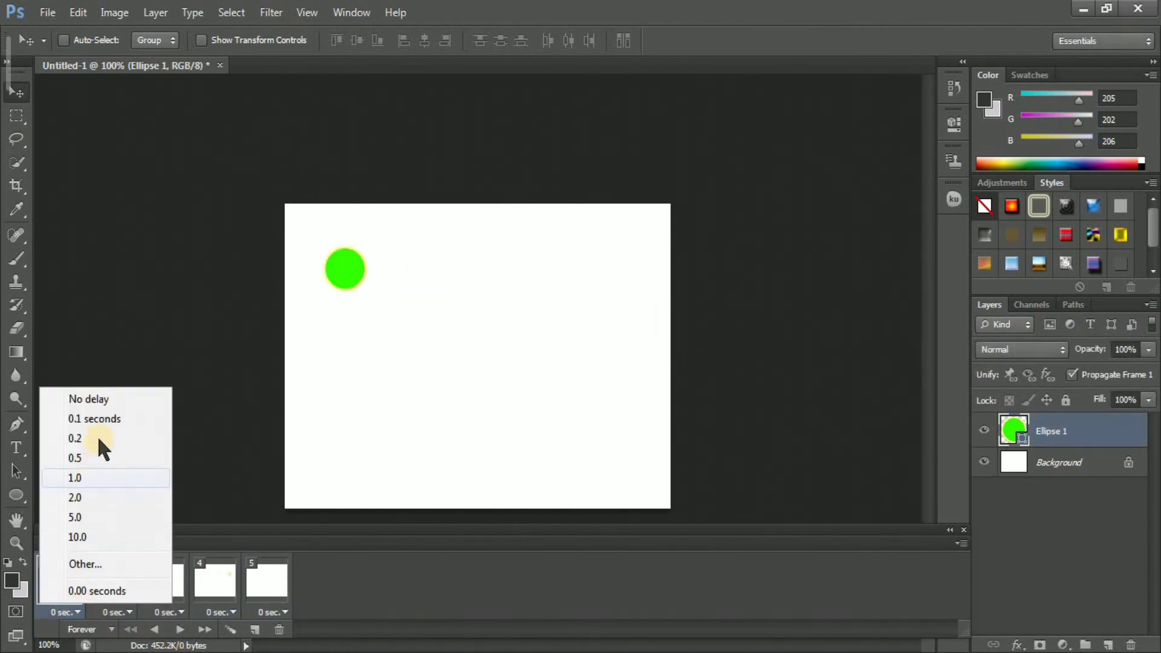
click(97, 435)
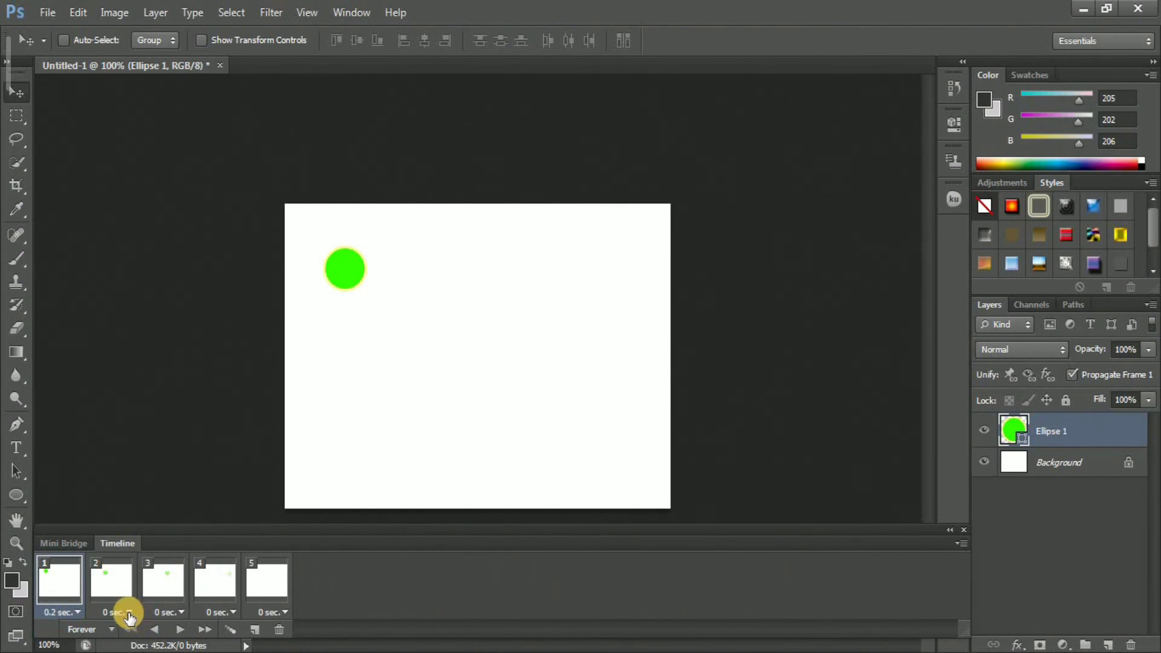
click(129, 612)
click(152, 436)
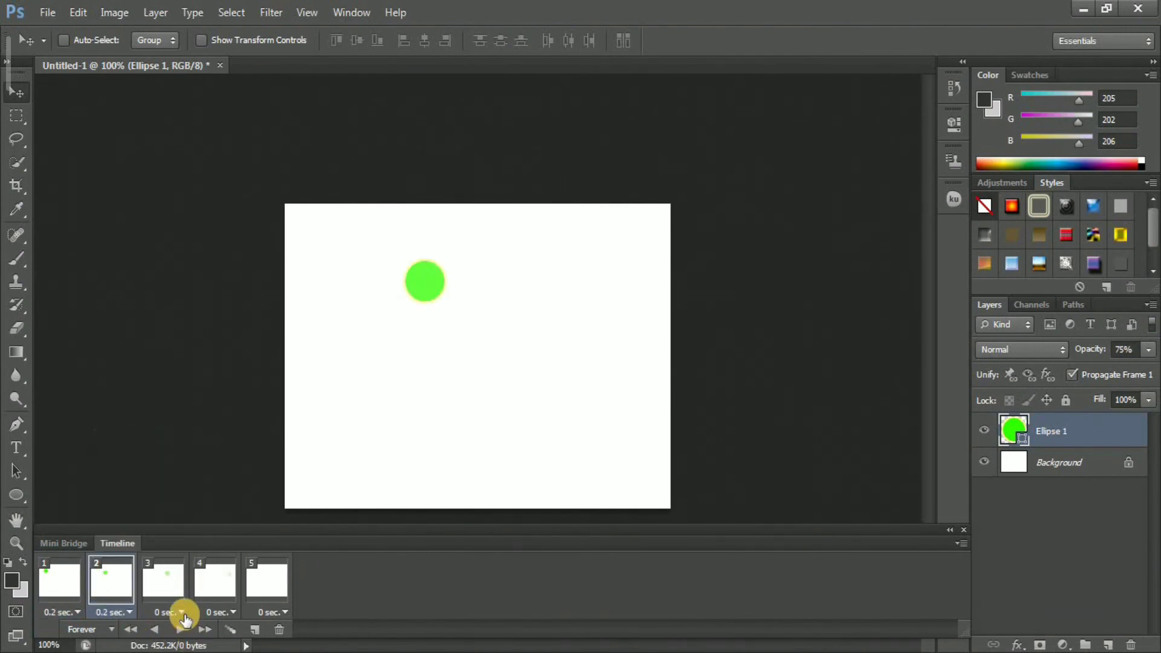
click(181, 612)
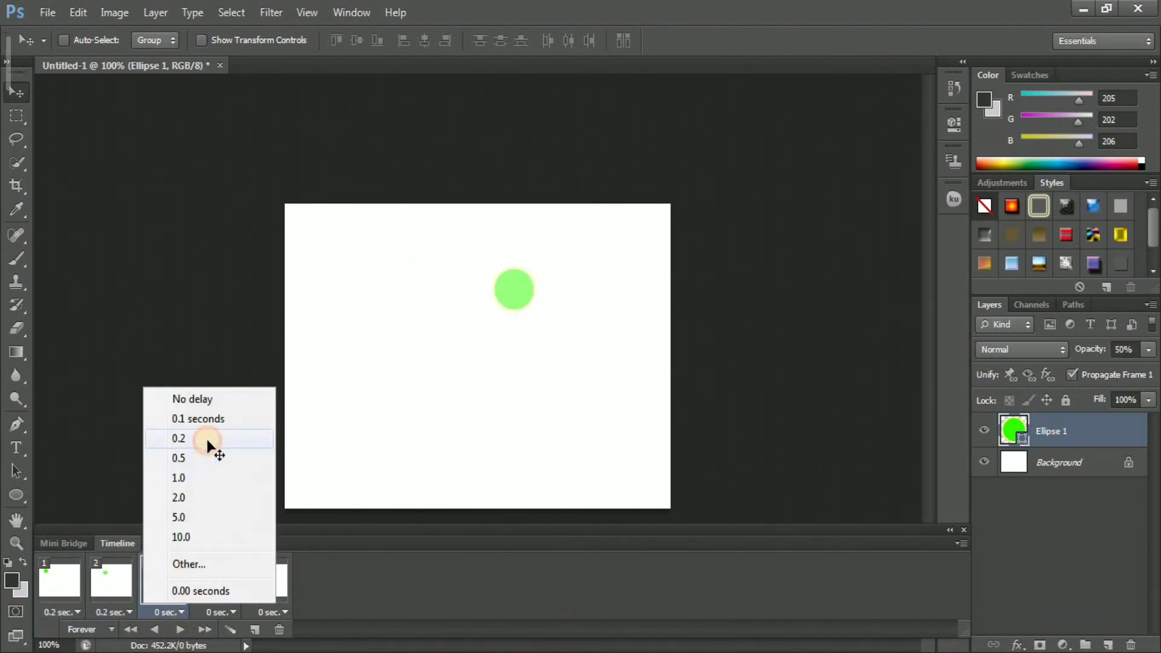
click(206, 438)
click(232, 612)
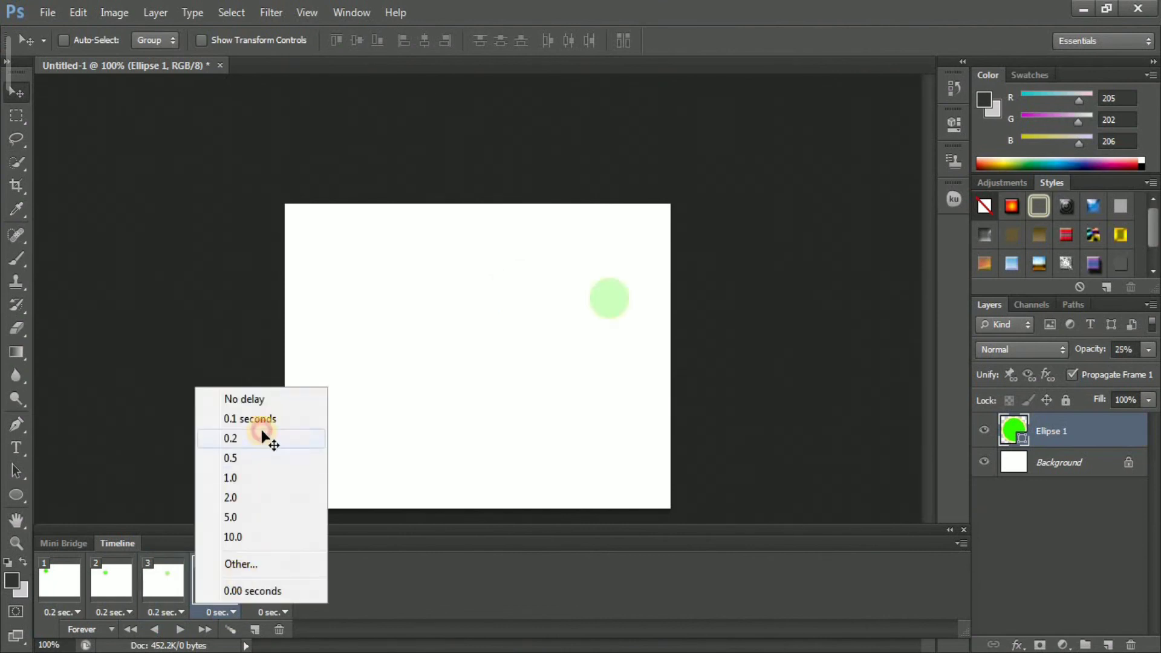
click(264, 437)
click(274, 611)
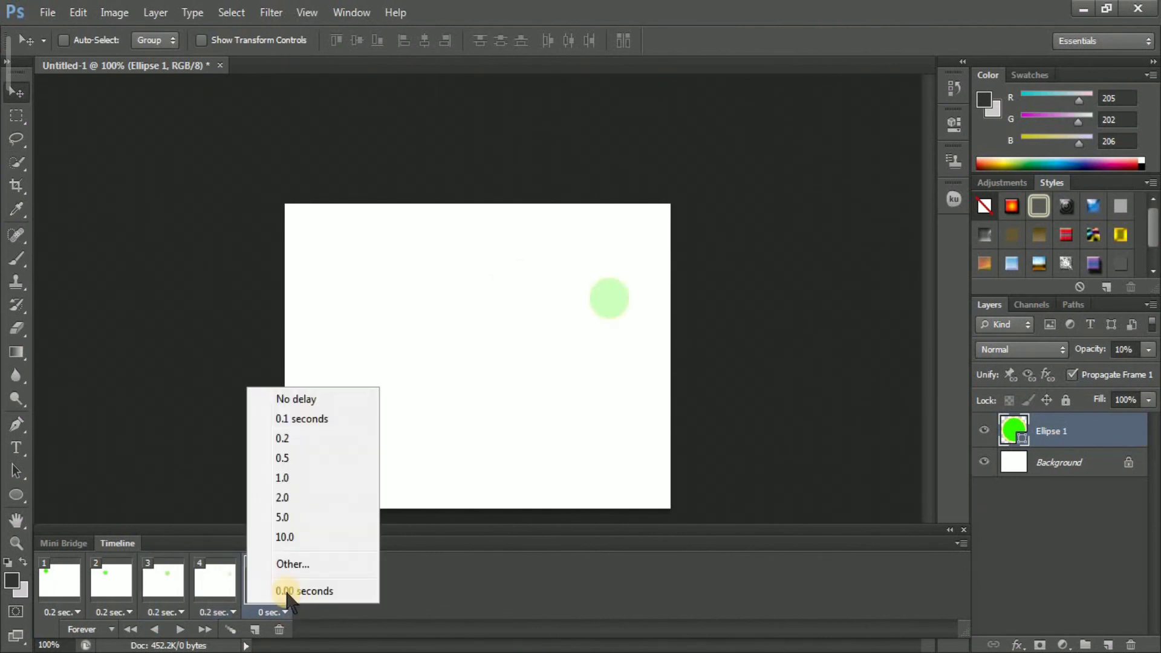
click(294, 442)
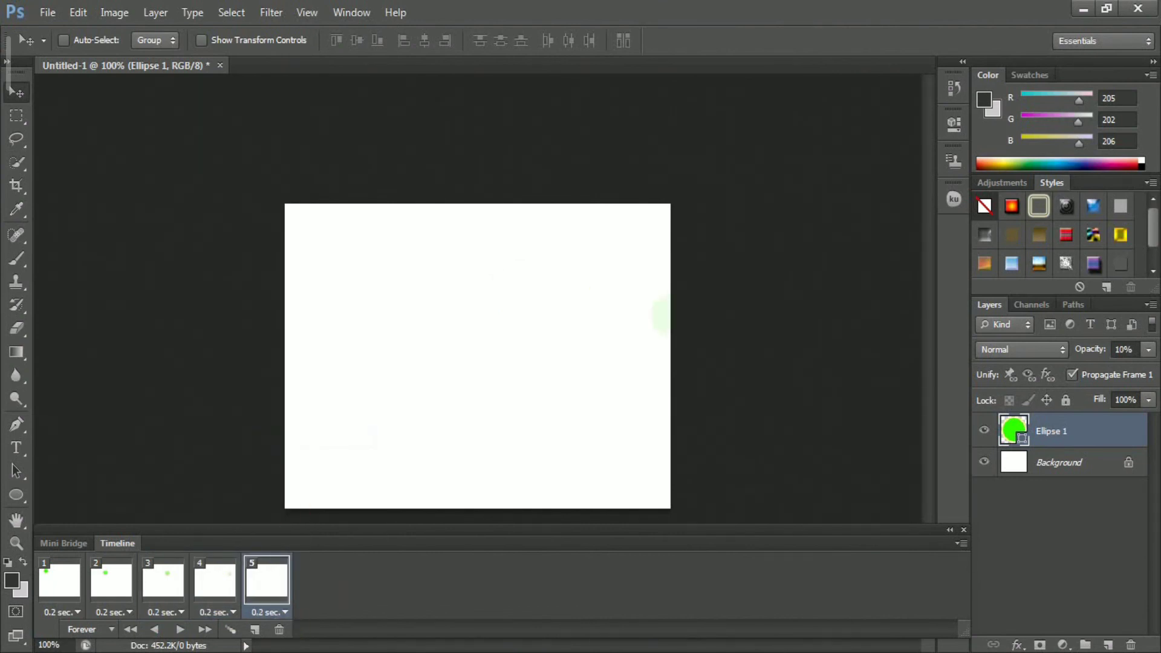
- Play the animation to check the motion with the 0.2-second frame delays
click(177, 631)
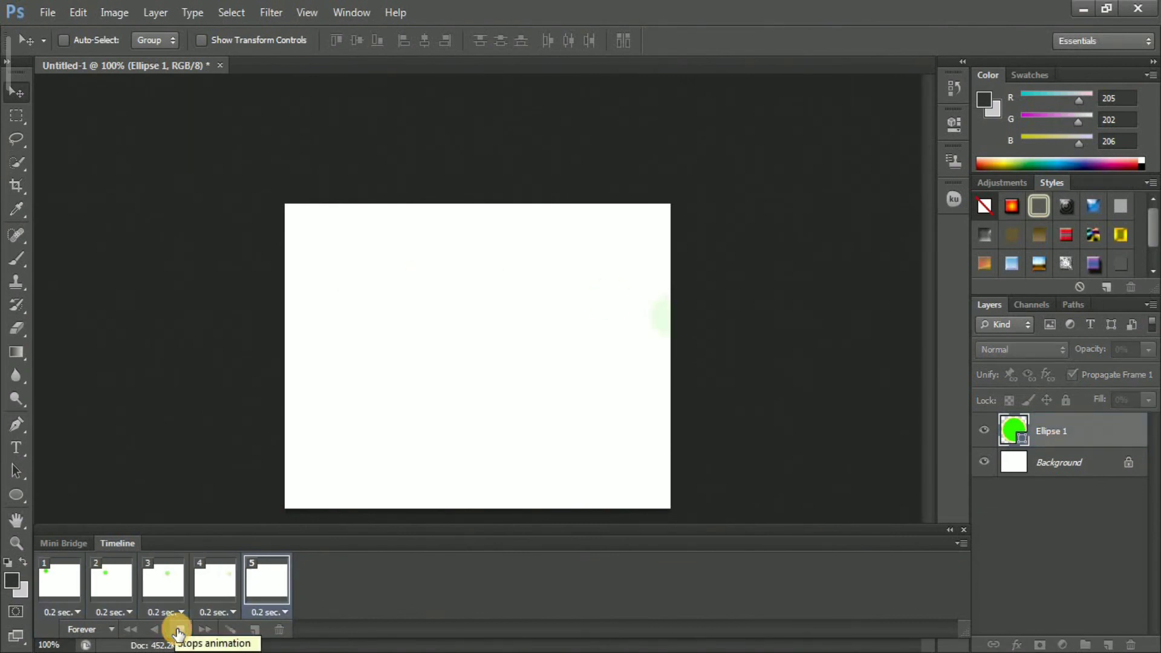
click(780, 239)
click(812, 254)
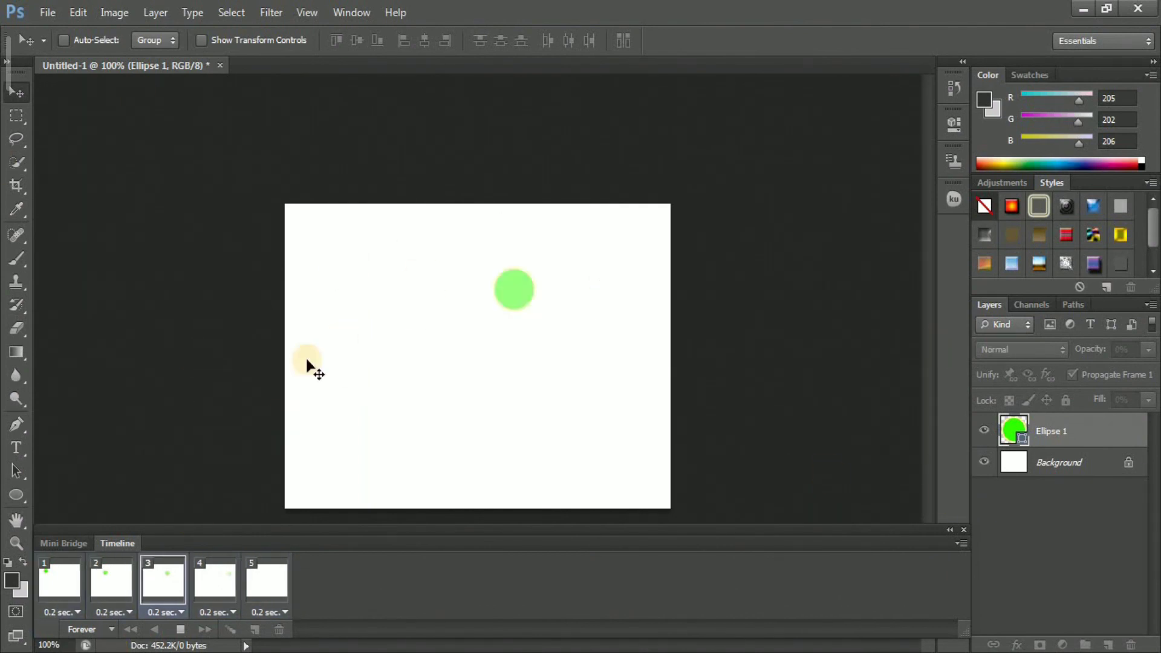
- Try the Once looping option and play the animation with it
click(97, 630)
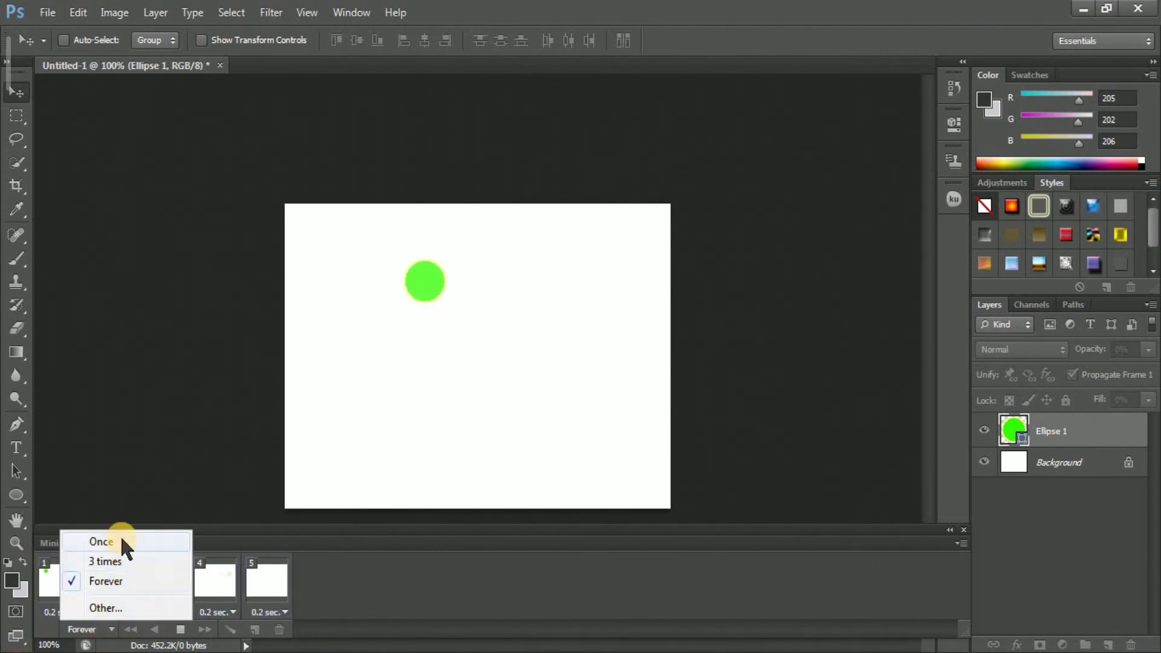
click(121, 538)
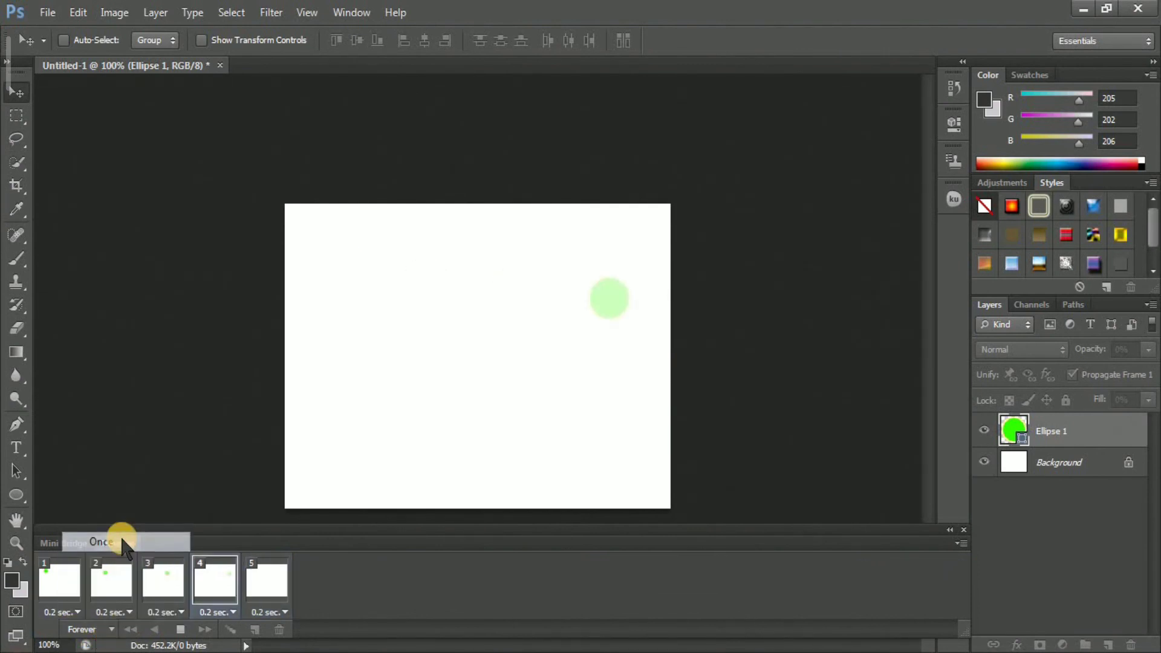
click(182, 630)
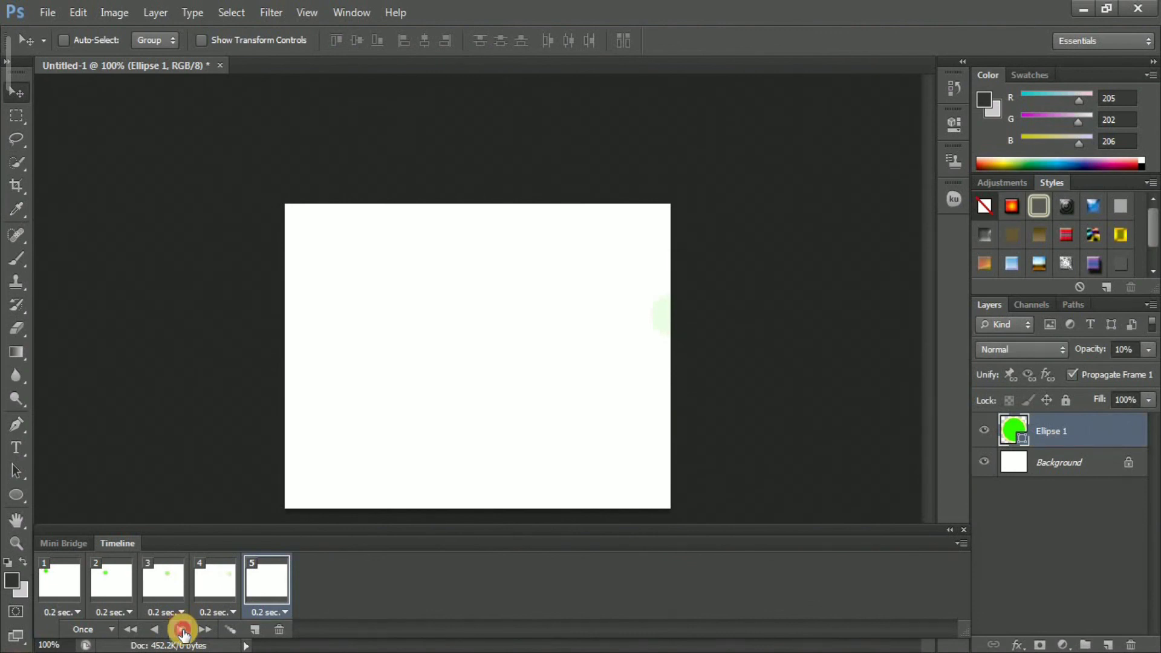
click(182, 630)
- Try the 3 times looping option and play the animation with it
click(110, 630)
click(106, 562)
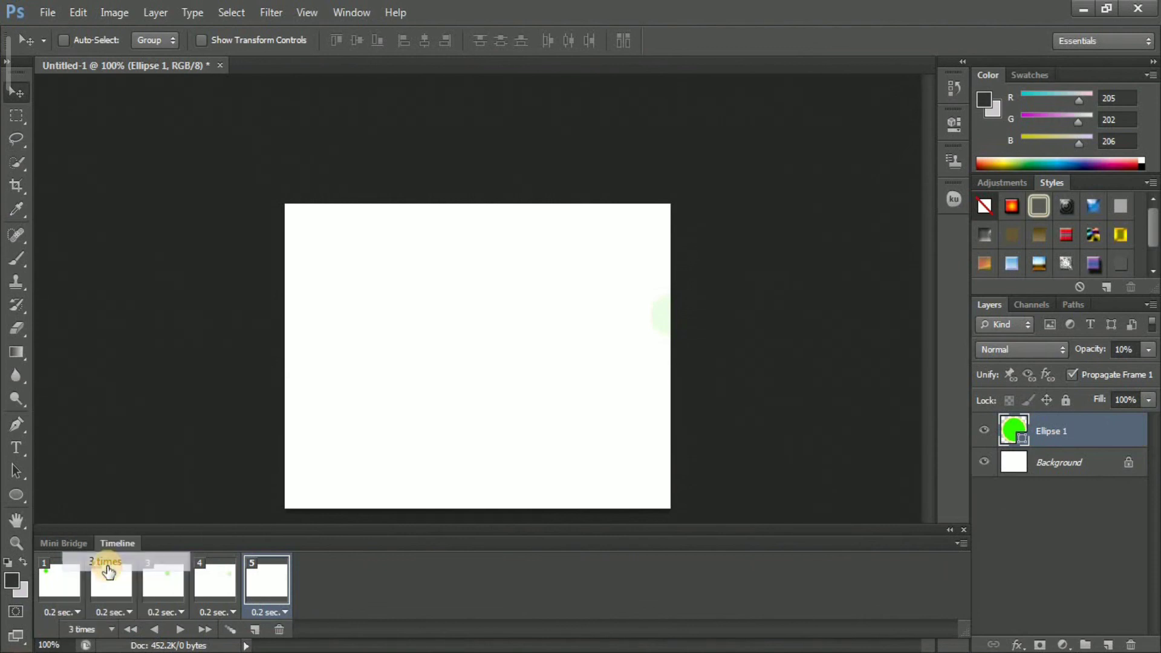
click(182, 631)
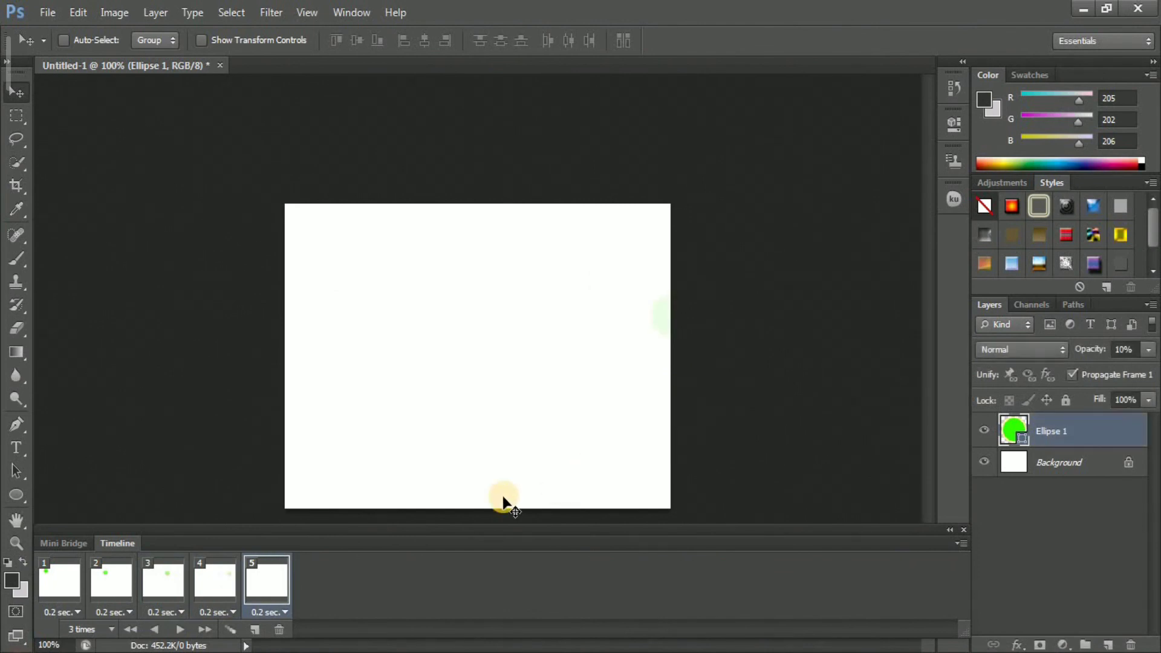
- Set the animation's looping option to Forever and play it
click(107, 629)
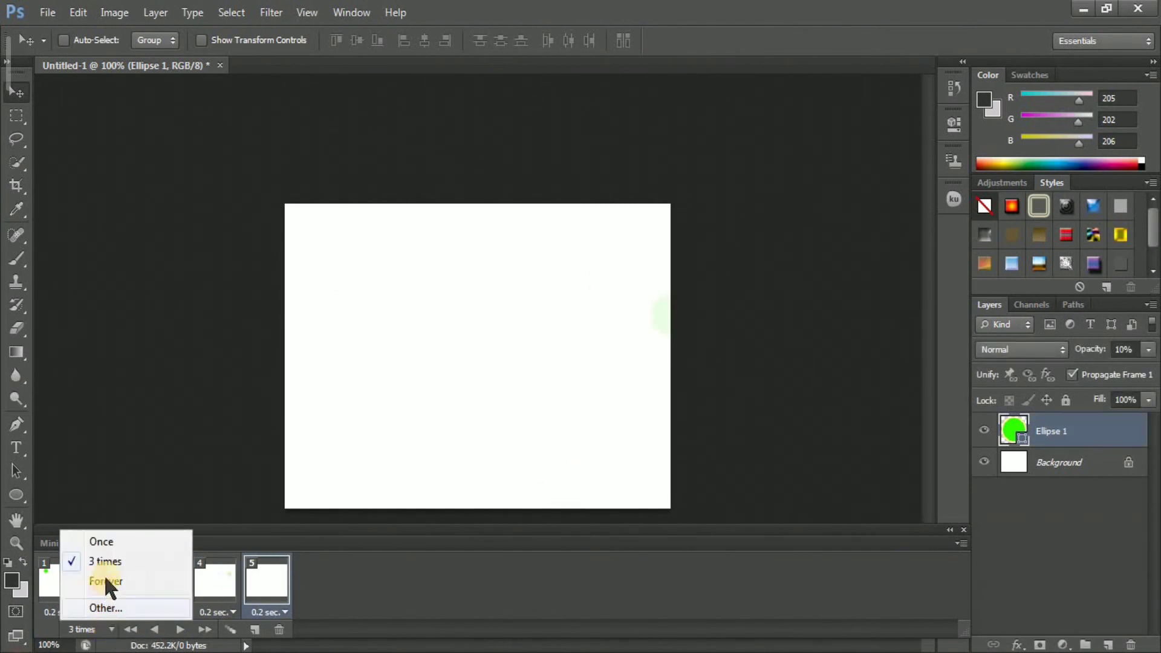
click(108, 582)
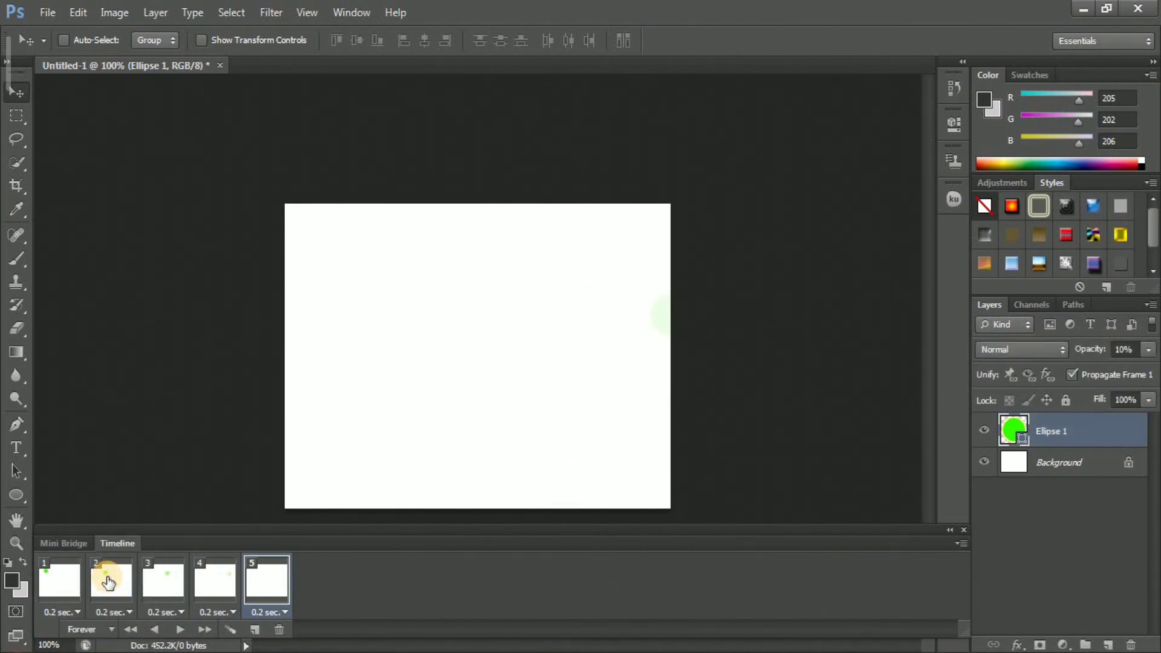
click(176, 631)
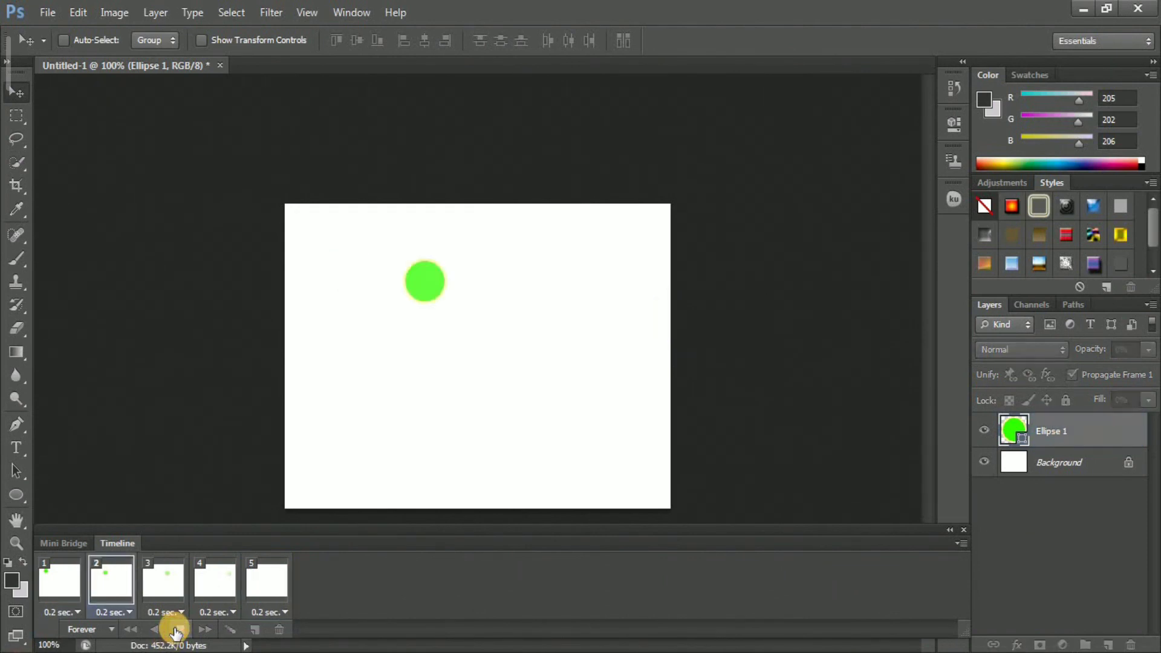